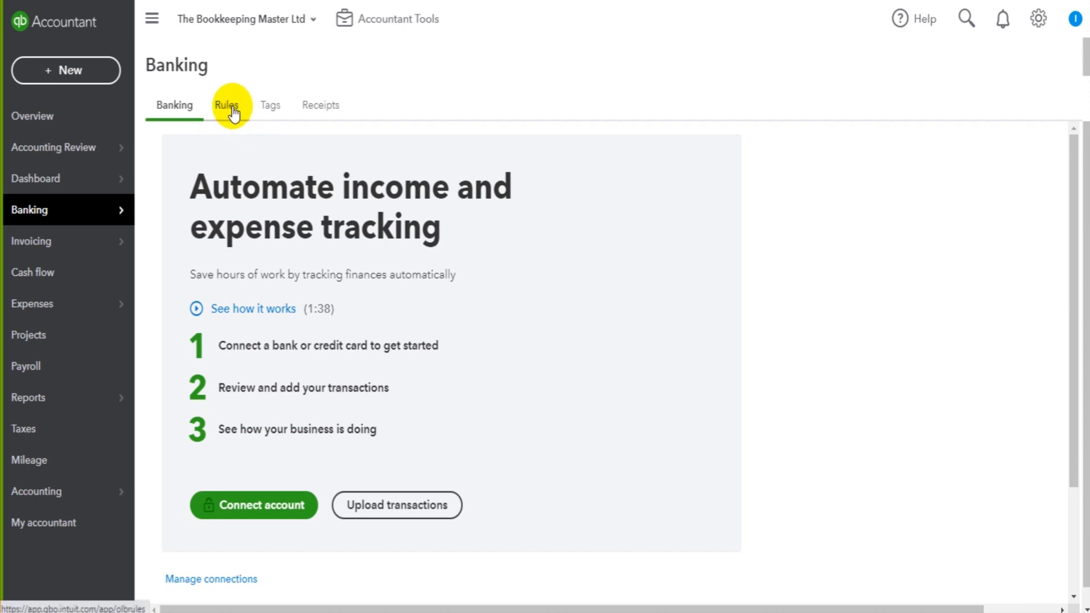
Open the empty Banking Rules list and check the New rule dropdown arrow's options.
{"action": "left_click", "coordinate": [230, 107]}
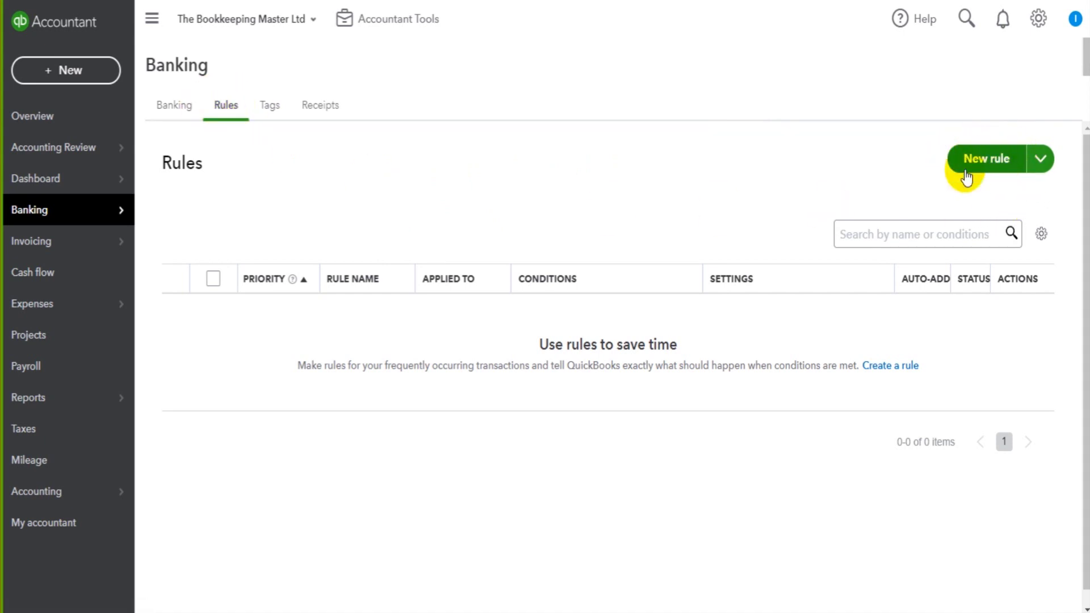
{"action": "left_click", "coordinate": [1043, 161]}
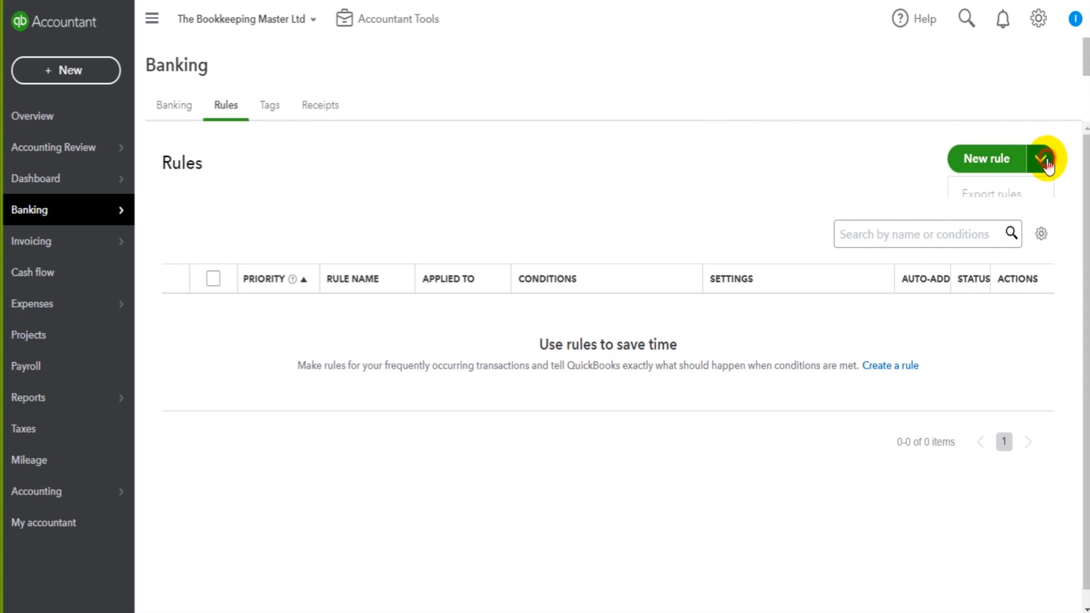
{"action": "left_click", "coordinate": [1042, 158]}
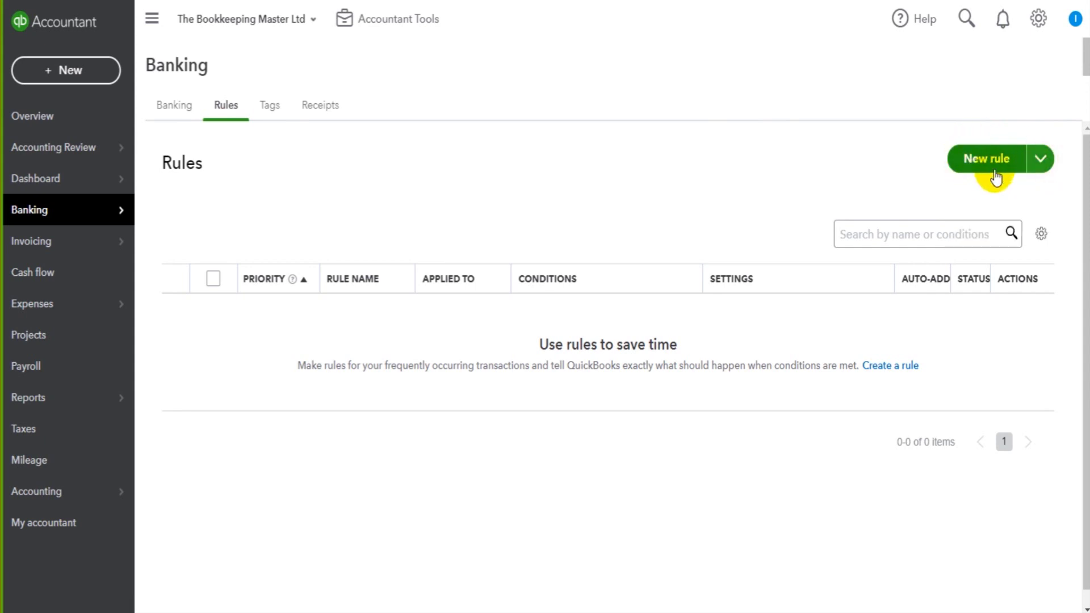
Open a blank Create rule form with New rule and scroll through its fields.
{"action": "left_click", "coordinate": [975, 159]}
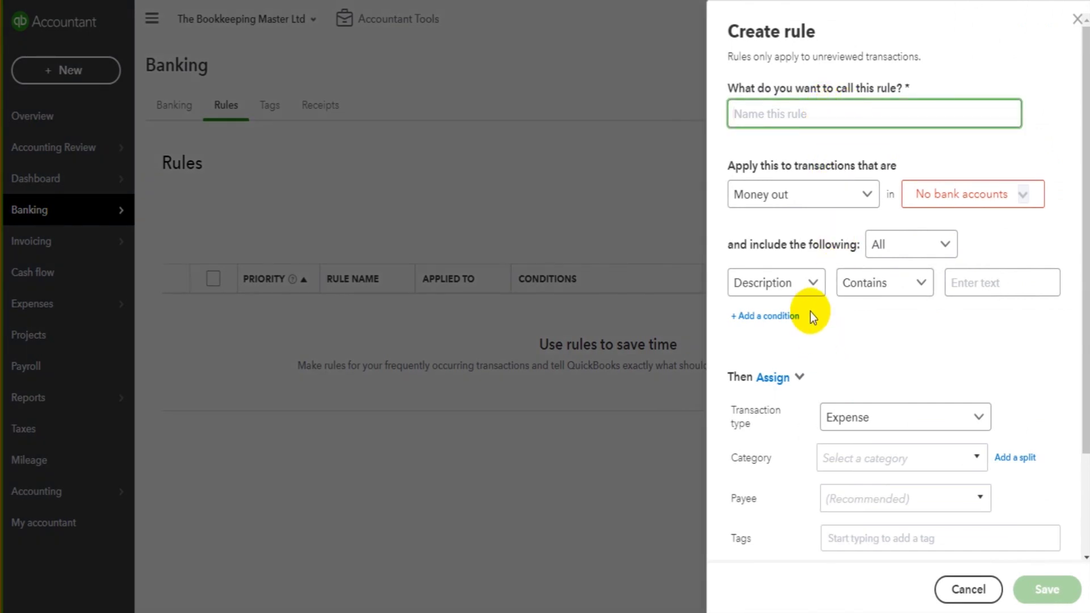
{"action": "scroll", "coordinate": [809, 311], "scroll_direction": "down", "scroll_amount": 3}
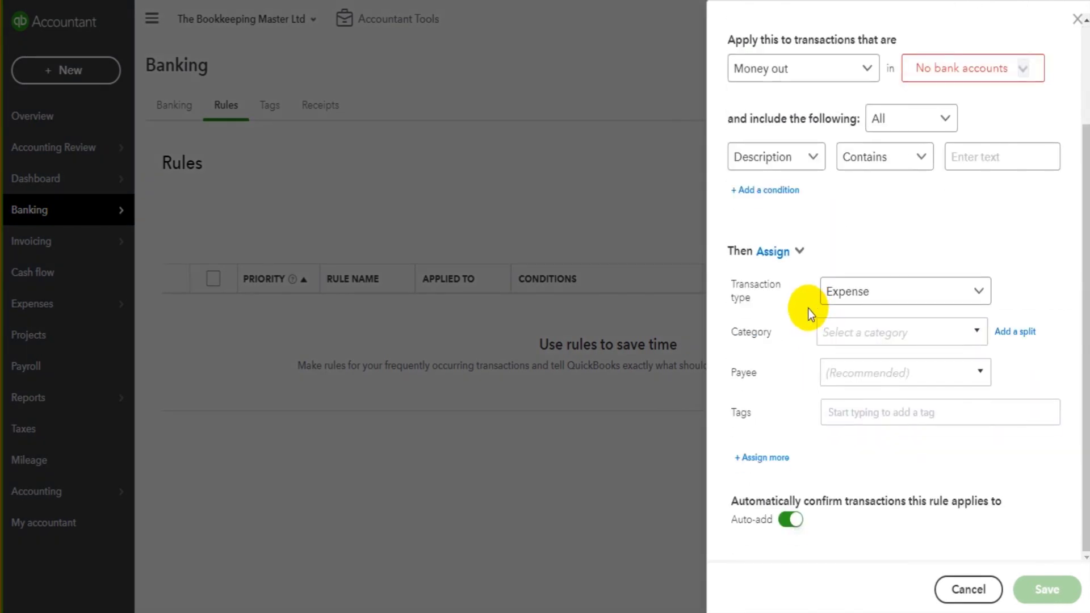
{"action": "scroll", "coordinate": [808, 308], "scroll_direction": "up", "scroll_amount": 3}
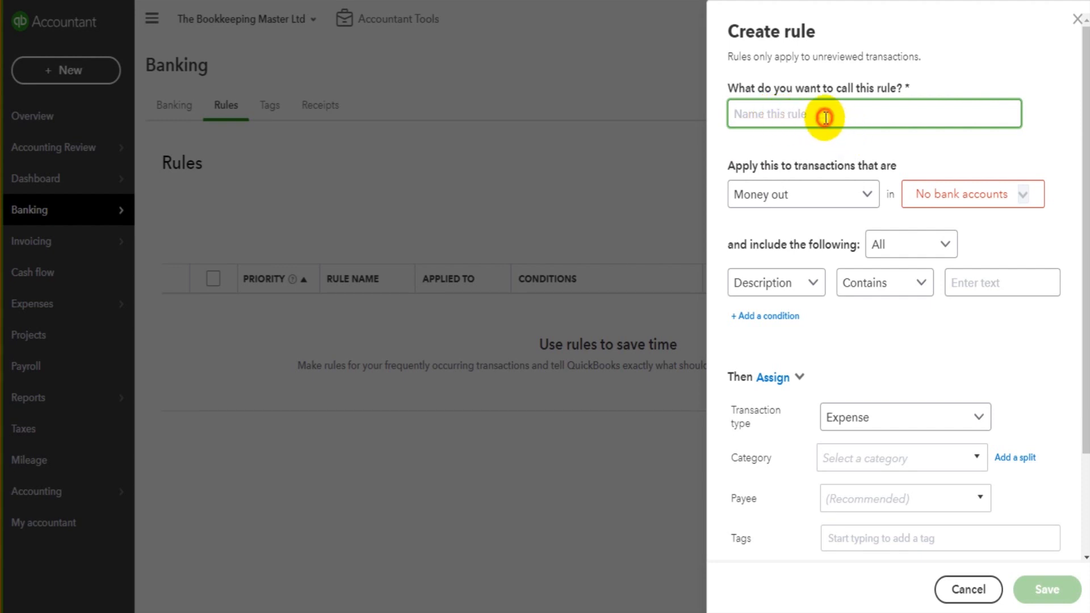
Name the rule 'Adobe Software' and leave it applying to Money out.
{"action": "type", "text": "A"}
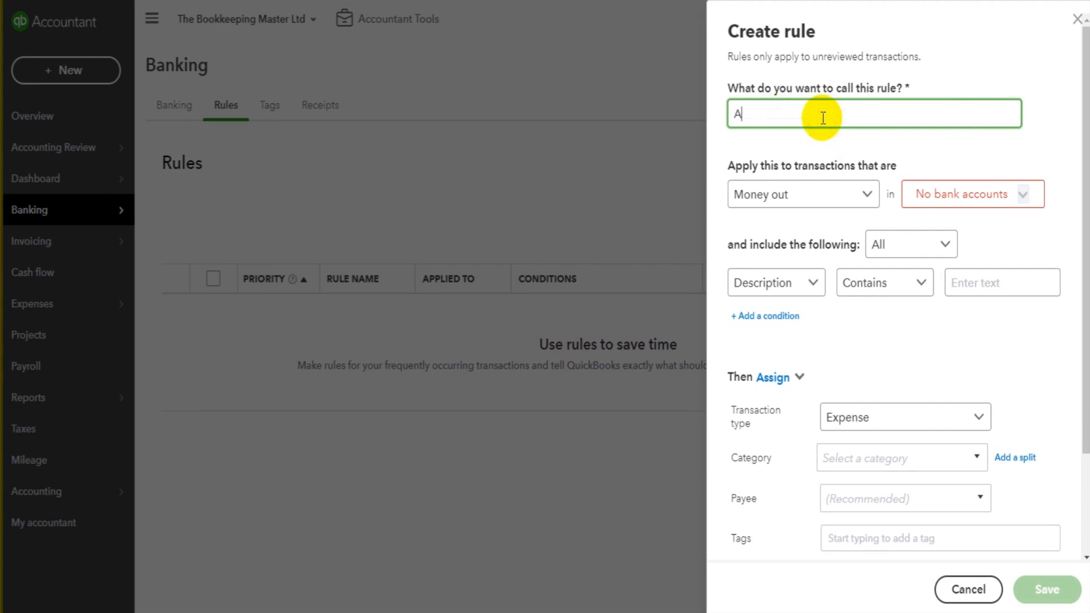
{"action": "type", "text": "dobe Software"}
{"action": "left_click", "coordinate": [815, 204]}
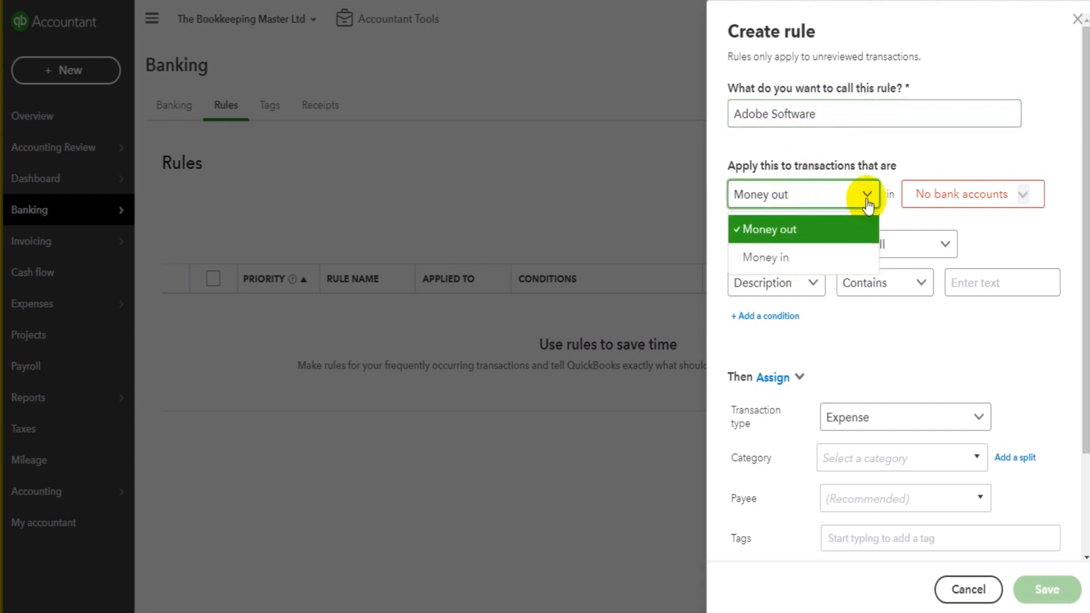
{"action": "left_click", "coordinate": [798, 195]}
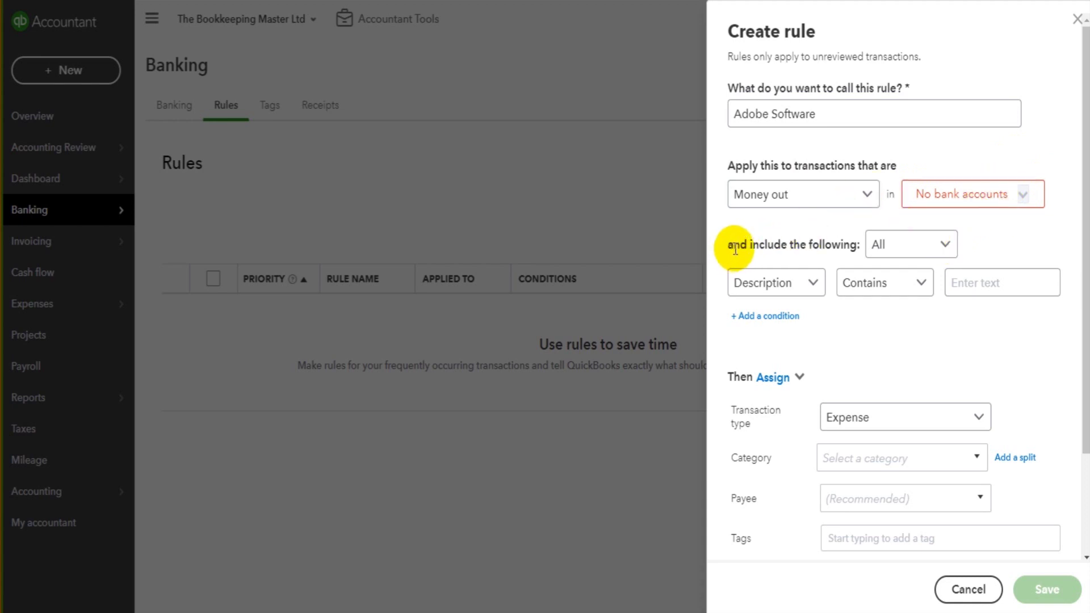
{"action": "left_click_drag", "start_coordinate": [734, 246], "coordinate": [807, 245]}
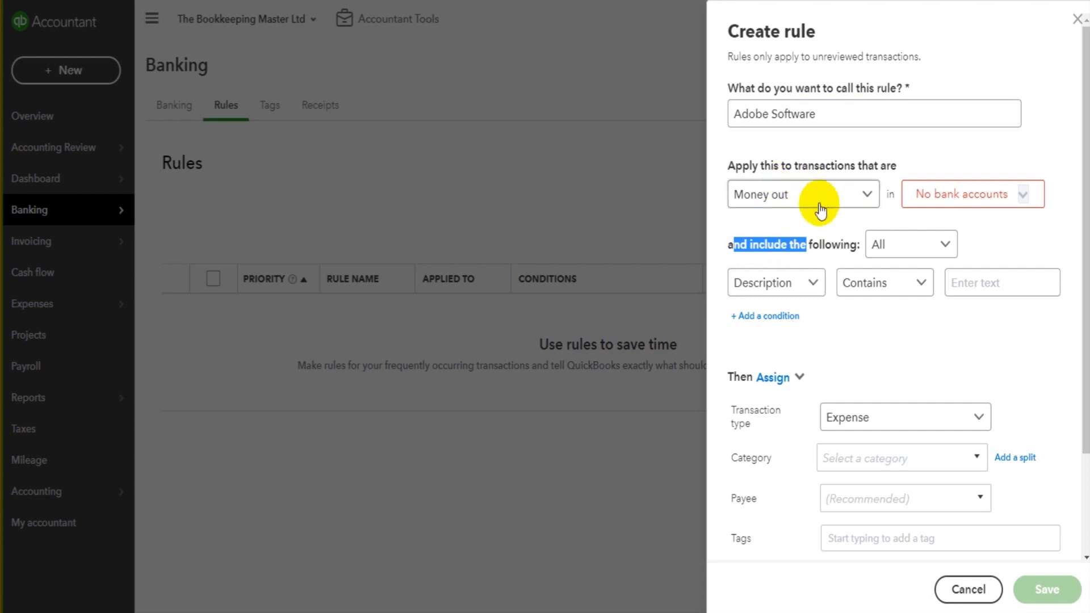
{"action": "left_click", "coordinate": [741, 244]}
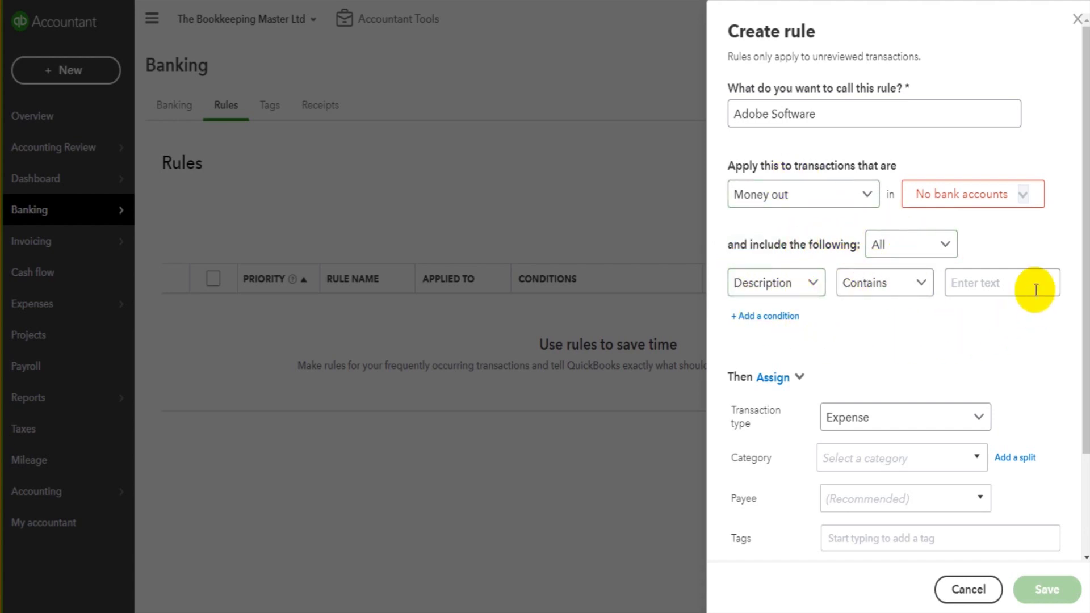
{"action": "left_click", "coordinate": [737, 282]}
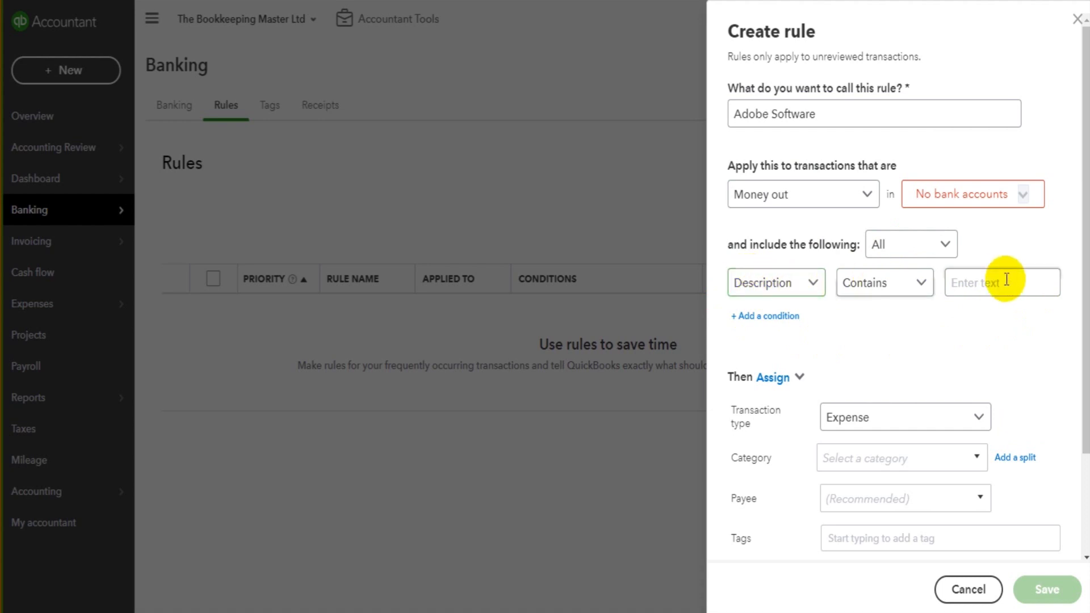
{"action": "left_click", "coordinate": [907, 249]}
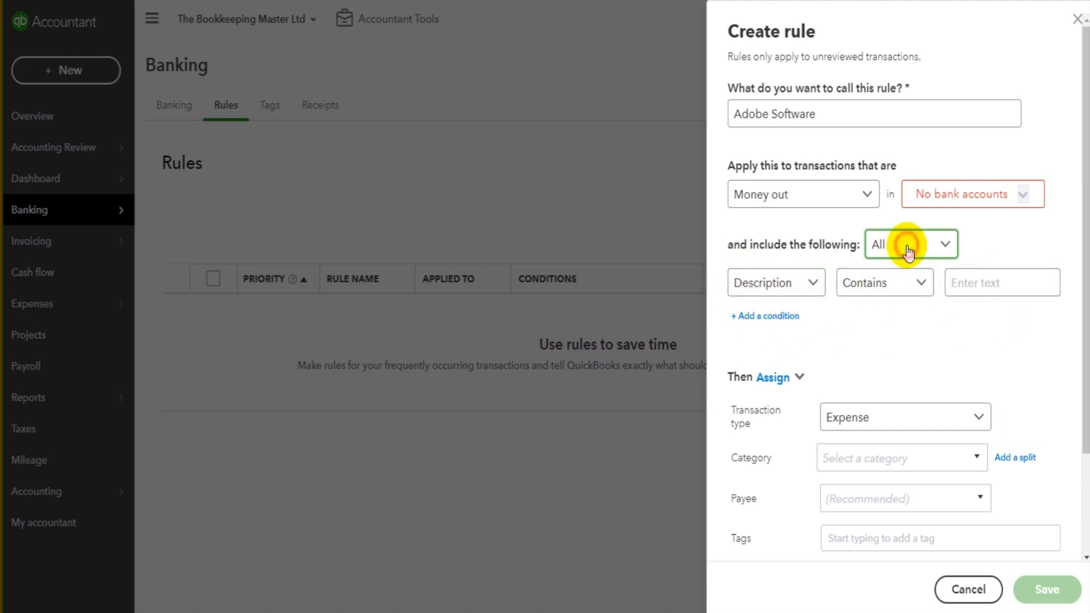
{"action": "left_click", "coordinate": [863, 307]}
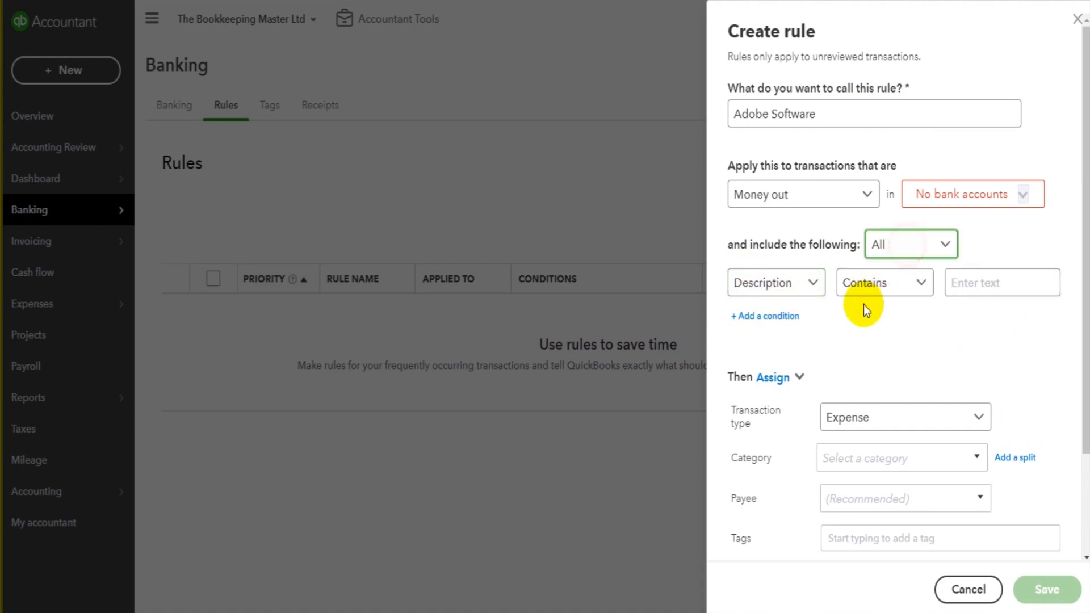
{"action": "left_click", "coordinate": [905, 245]}
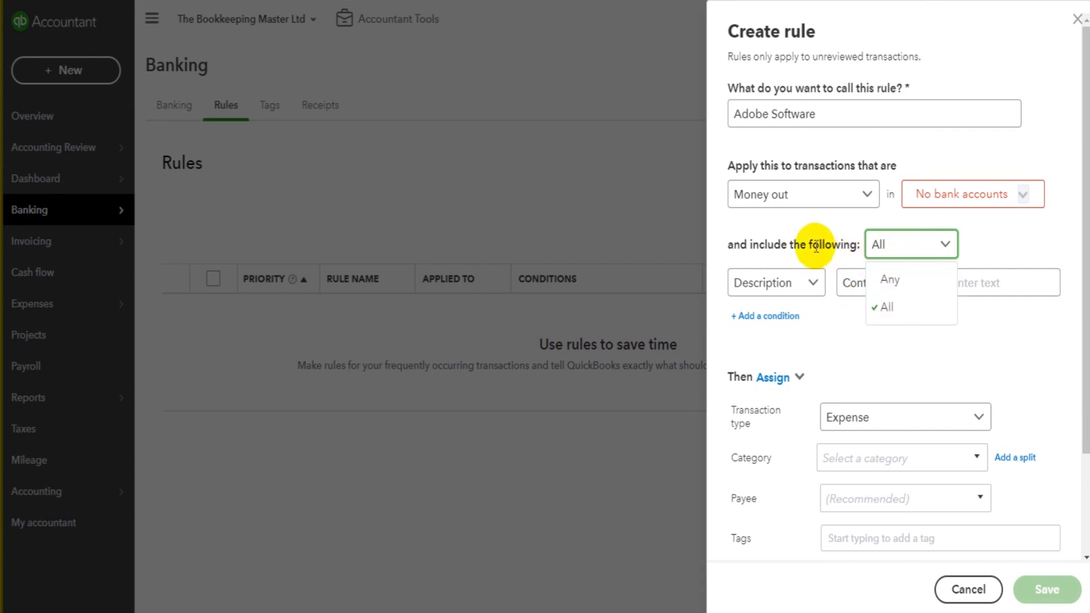
{"action": "left_click", "coordinate": [889, 281]}
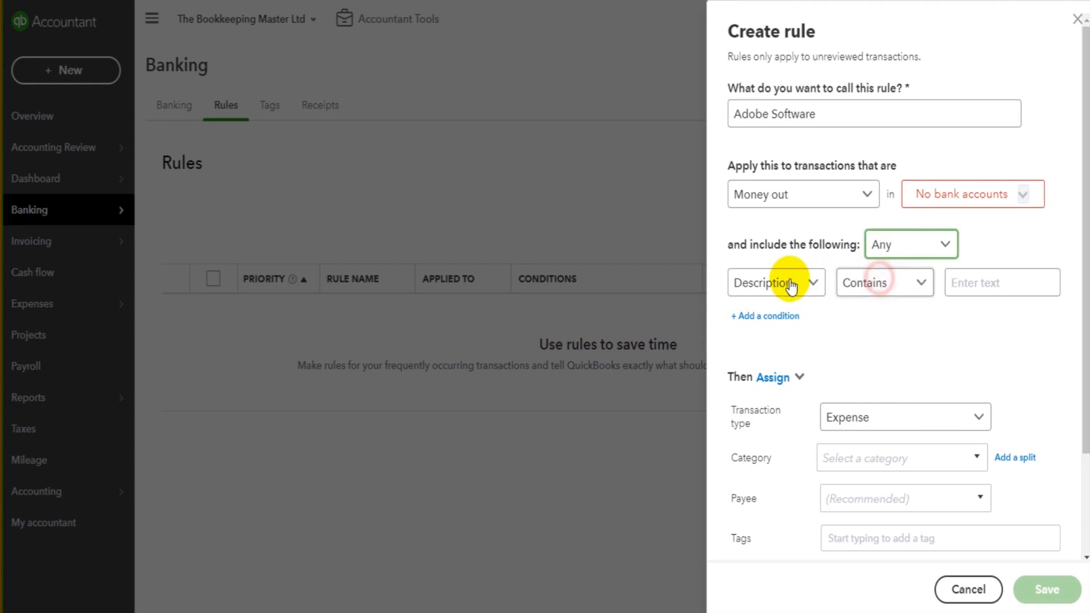
{"action": "left_click", "coordinate": [888, 245]}
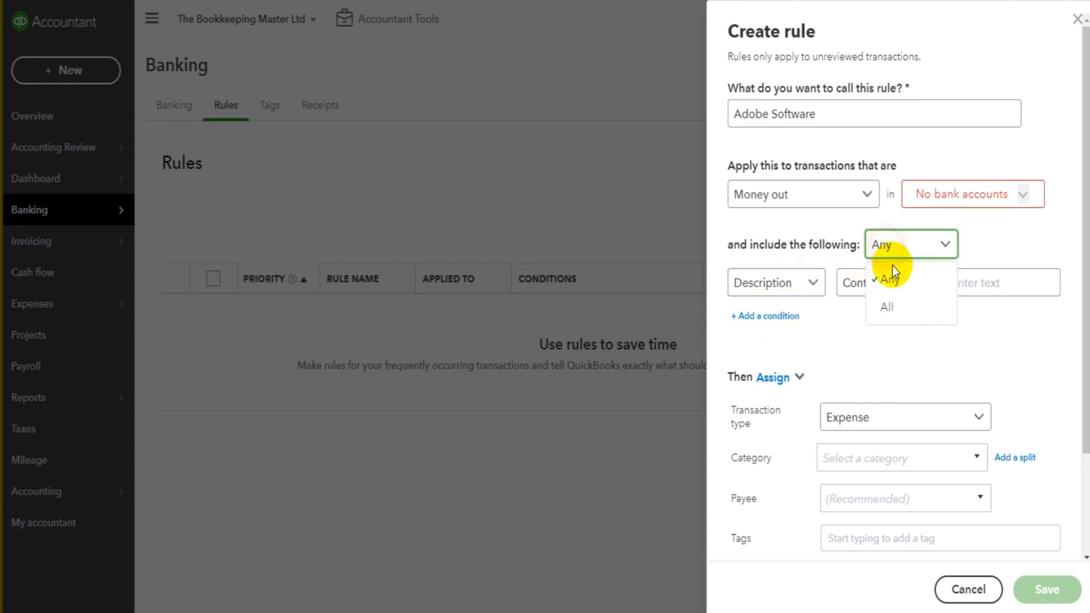
{"action": "left_click", "coordinate": [891, 307]}
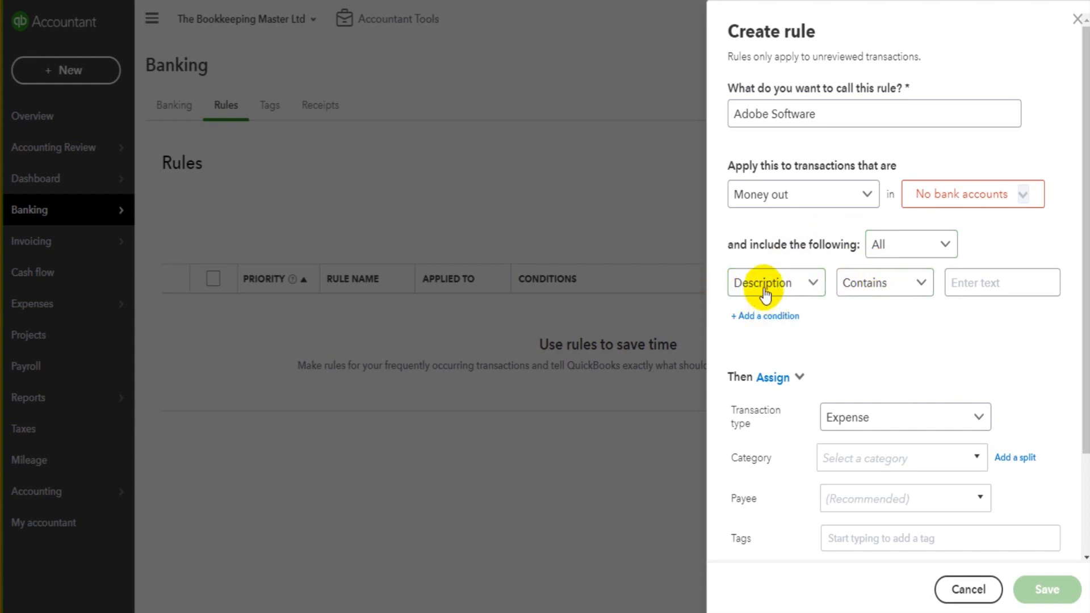
Enter 'Adobe' as the Description Contains condition value.
{"action": "left_click", "coordinate": [976, 281]}
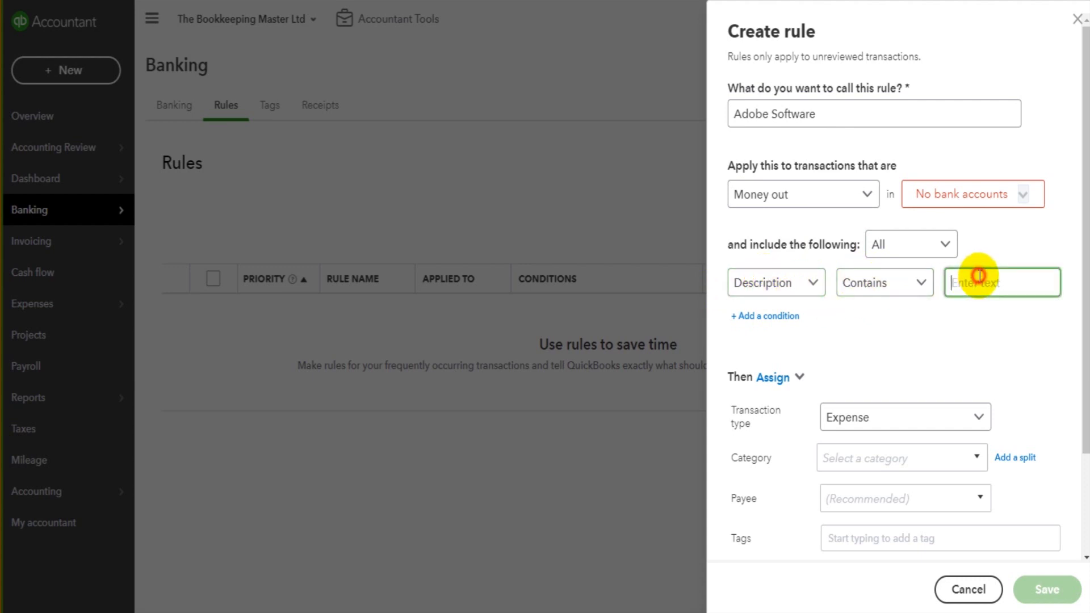
{"action": "type", "text": "Ado"}
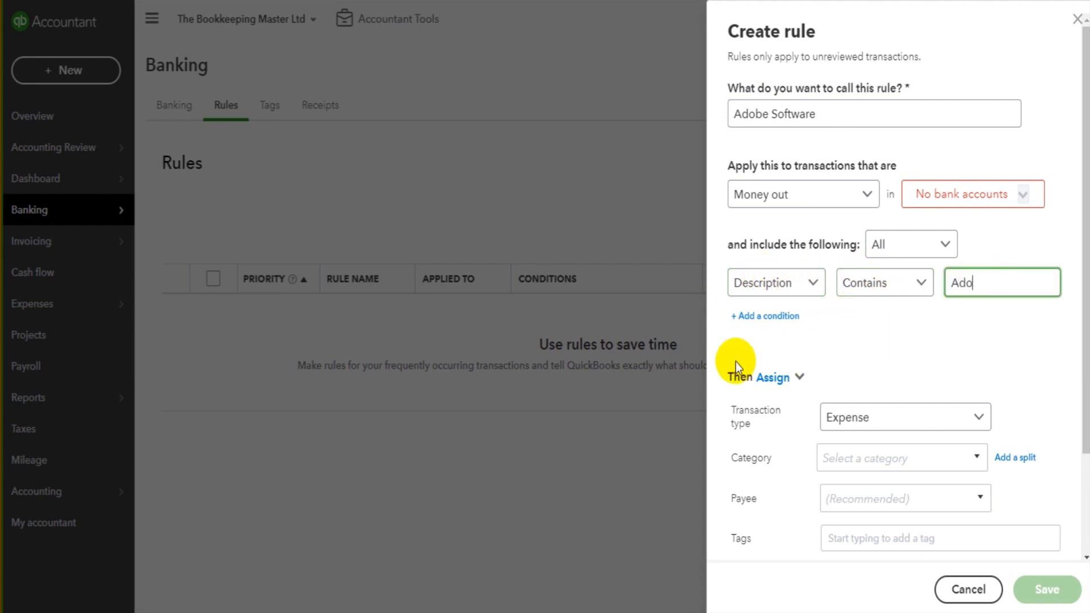
{"action": "type", "text": "be"}
{"action": "double_click", "coordinate": [994, 280]}
{"action": "left_click", "coordinate": [994, 283]}
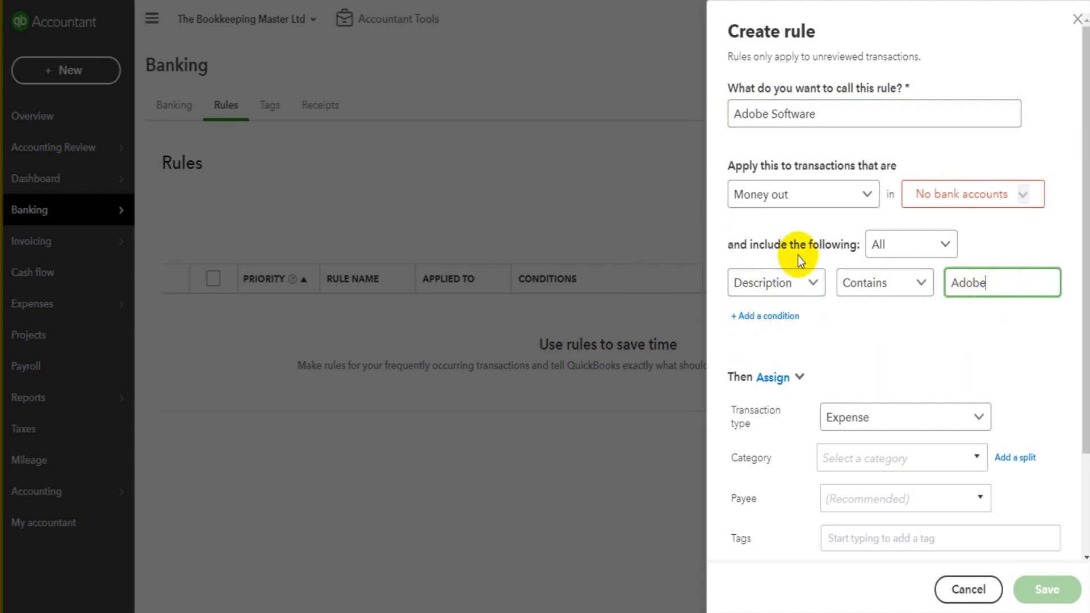
{"action": "scroll", "coordinate": [999, 290], "scroll_direction": "down", "scroll_amount": 2}
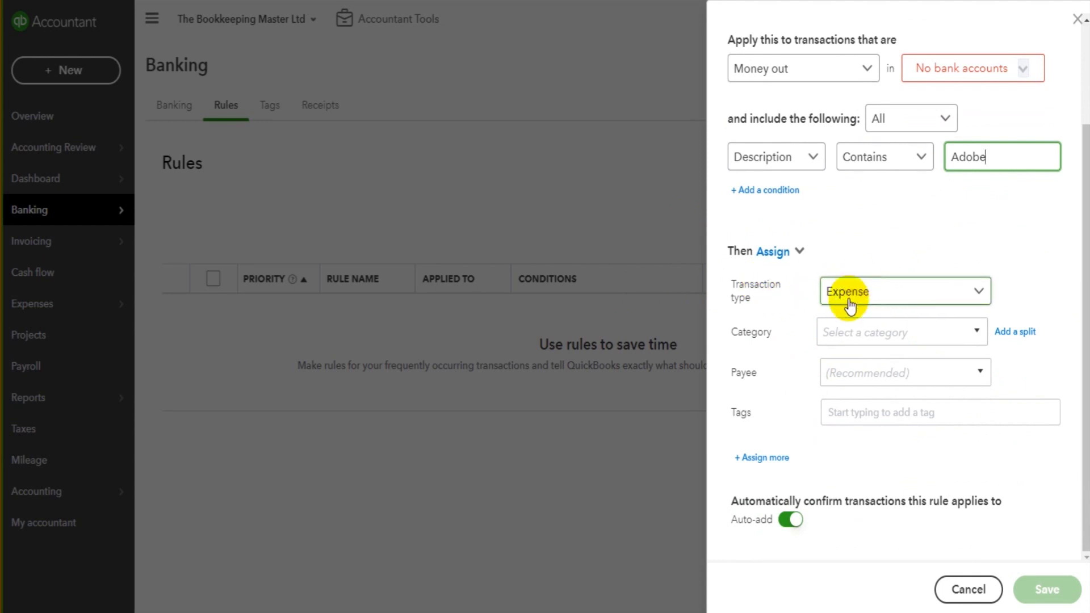
Review the Category, Payee and Tags settings, abandoning a partial 'Soft' category entry.
{"action": "left_click", "coordinate": [867, 336]}
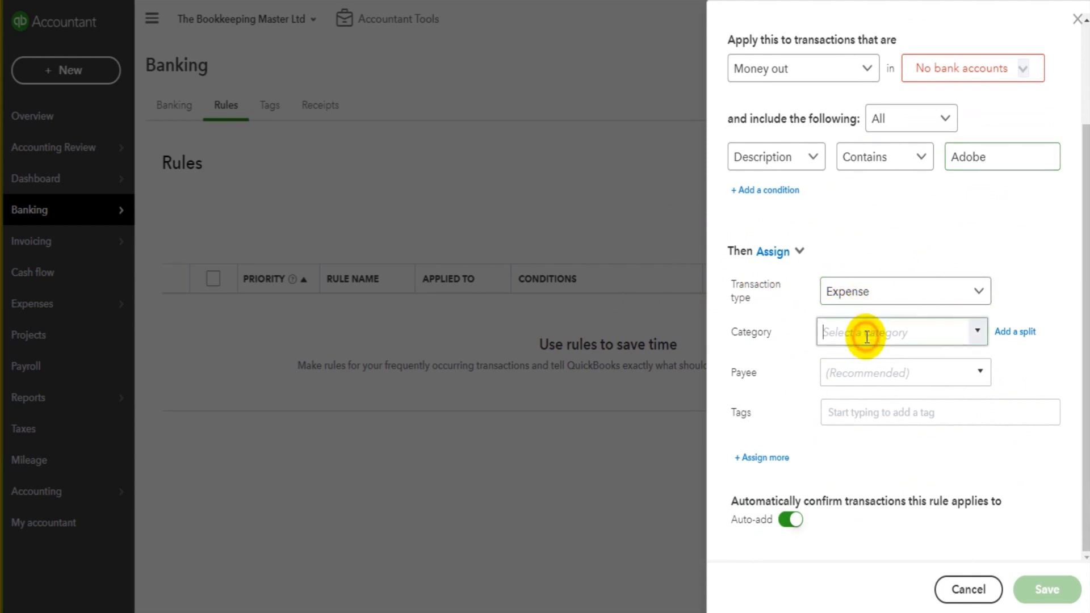
{"action": "type", "text": "Soft"}
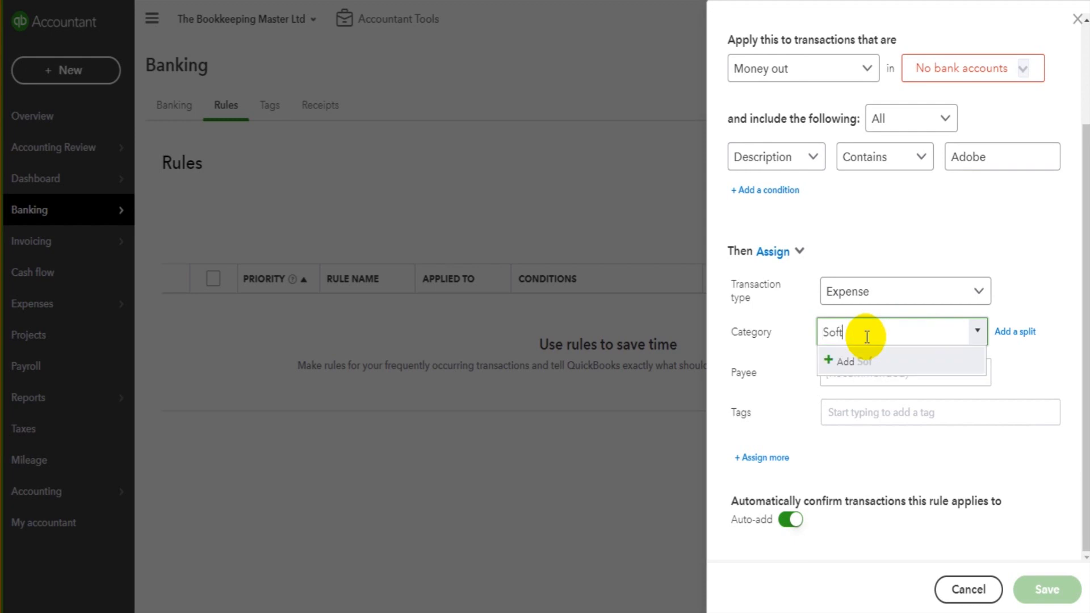
{"action": "left_click", "coordinate": [1057, 363]}
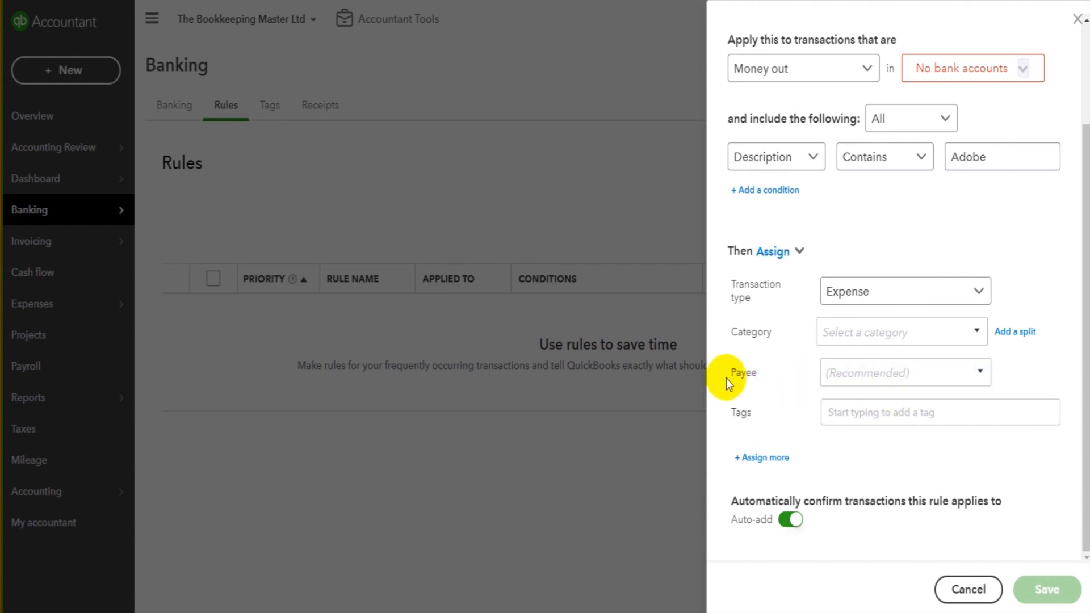
{"action": "left_click_drag", "start_coordinate": [729, 373], "coordinate": [770, 375]}
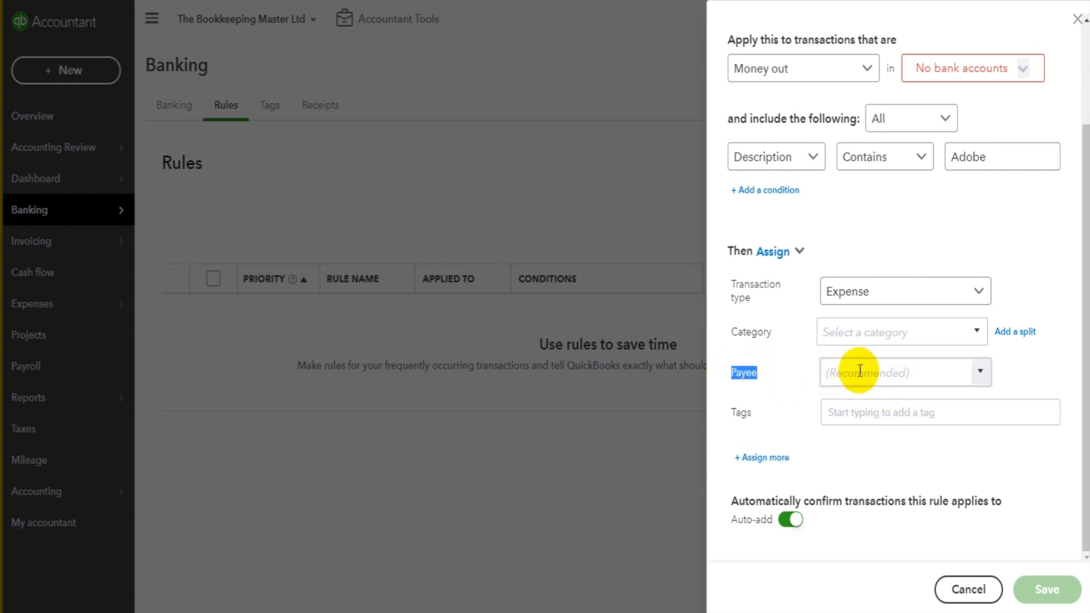
{"action": "left_click", "coordinate": [921, 370]}
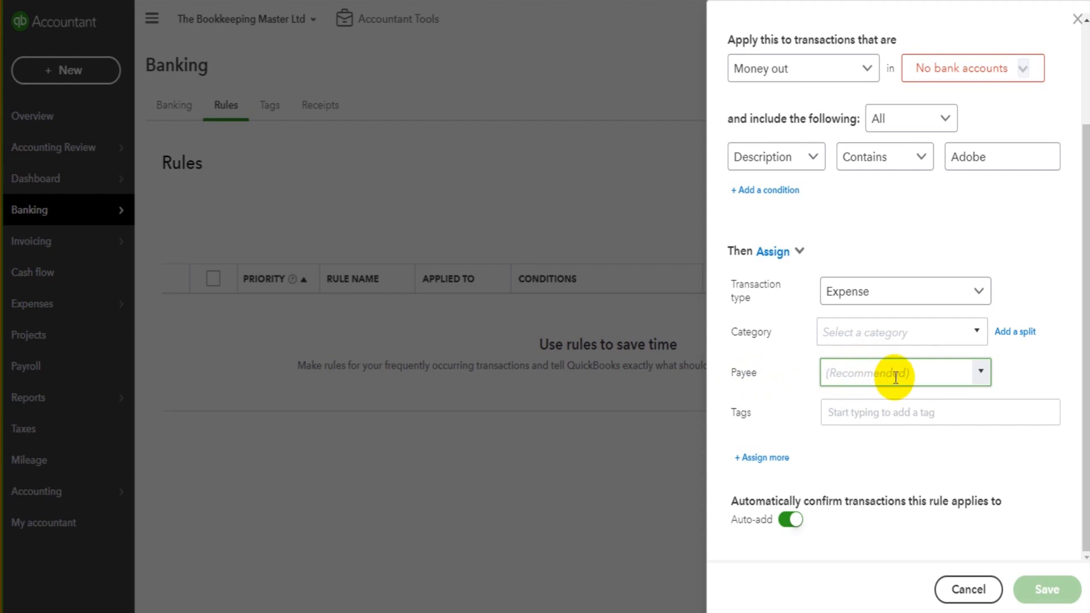
{"action": "left_click_drag", "start_coordinate": [736, 413], "coordinate": [792, 415]}
{"action": "left_click", "coordinate": [791, 416]}
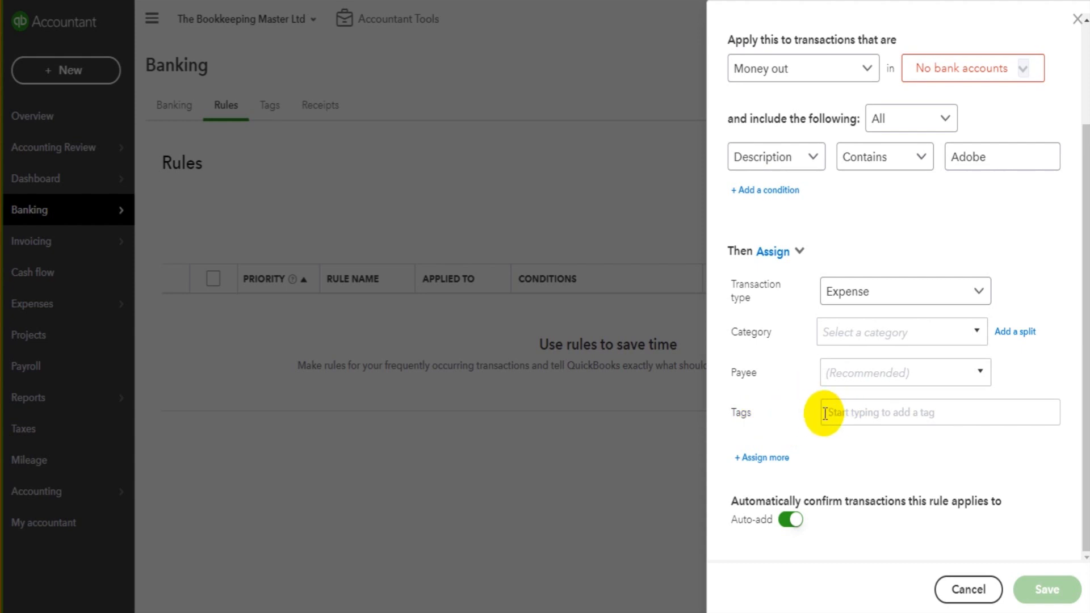
{"action": "key", "text": "Tab"}
{"action": "scroll", "coordinate": [826, 414], "scroll_direction": "up", "scroll_amount": 3}
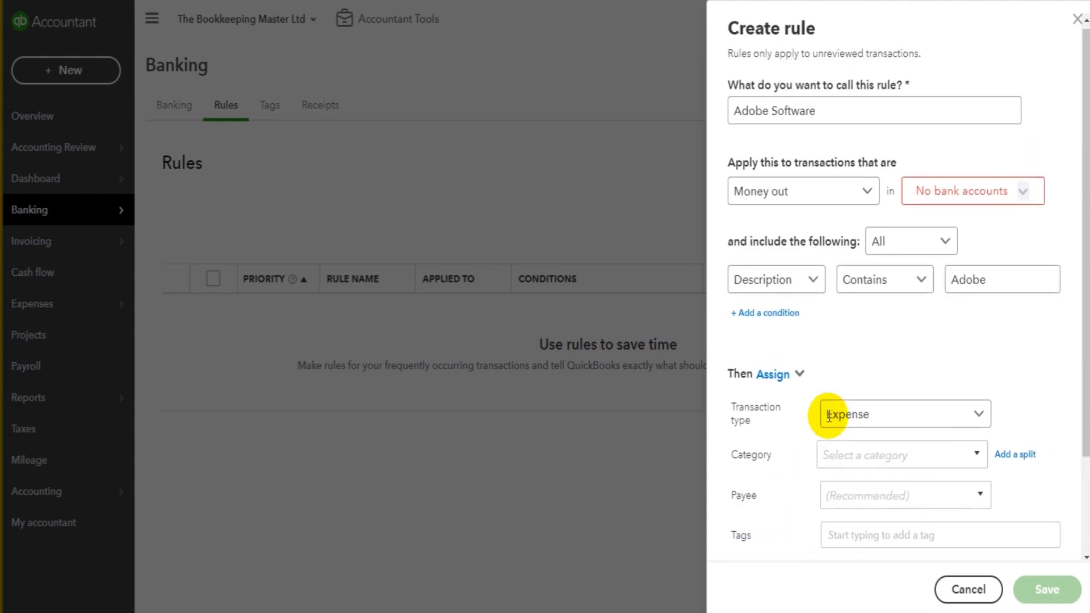
Review the rule name and Adobe condition value, then select the name for replacement.
{"action": "left_click", "coordinate": [732, 112]}
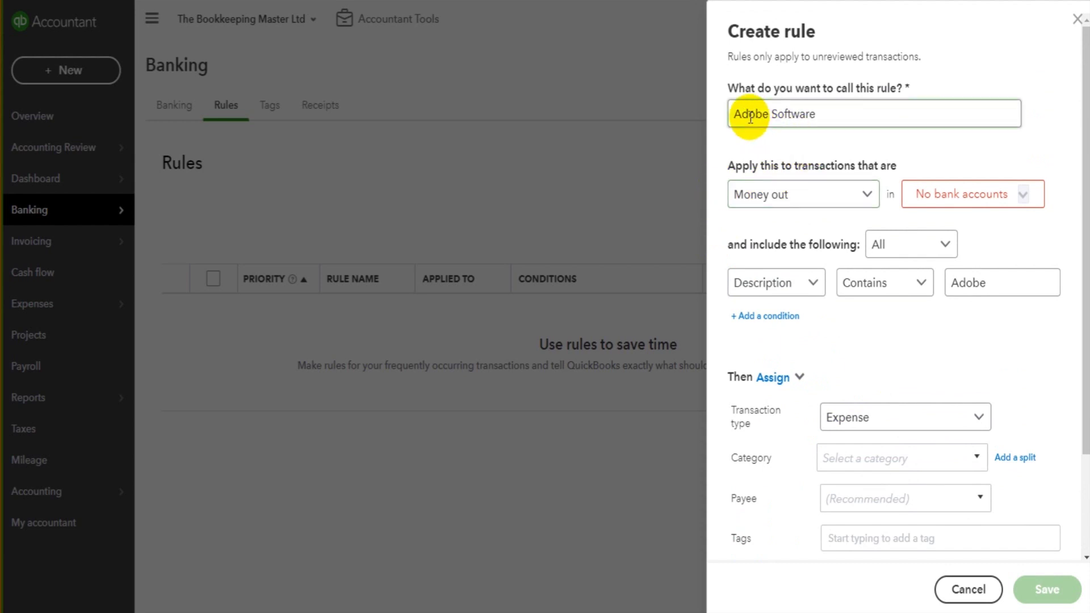
{"action": "left_click_drag", "start_coordinate": [748, 114], "coordinate": [832, 109]}
{"action": "left_click", "coordinate": [836, 114]}
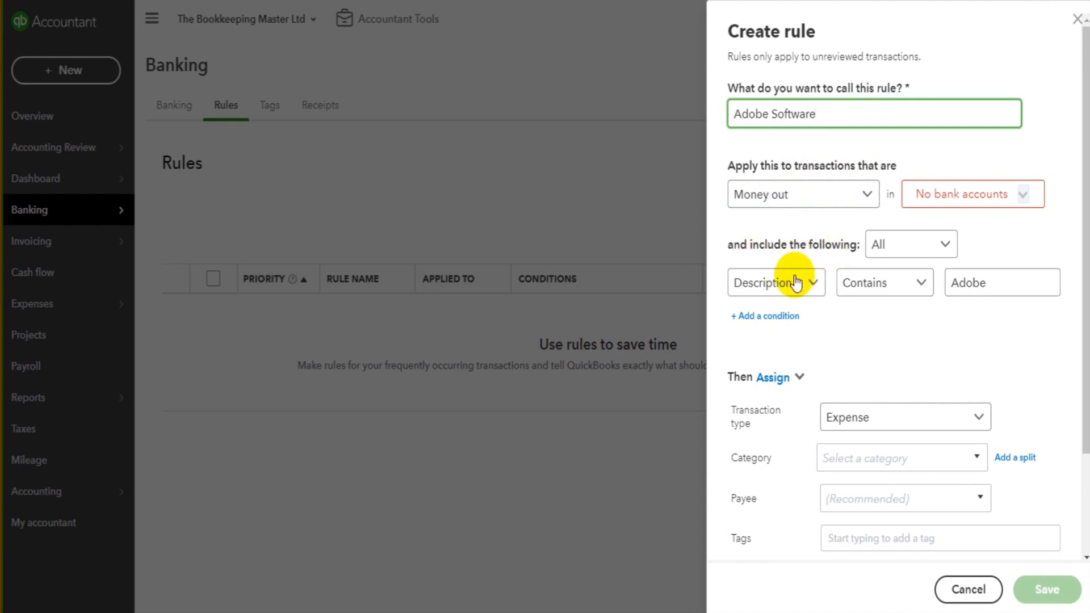
{"action": "left_click", "coordinate": [1004, 283]}
{"action": "double_click", "coordinate": [1004, 282]}
{"action": "left_click", "coordinate": [1005, 282]}
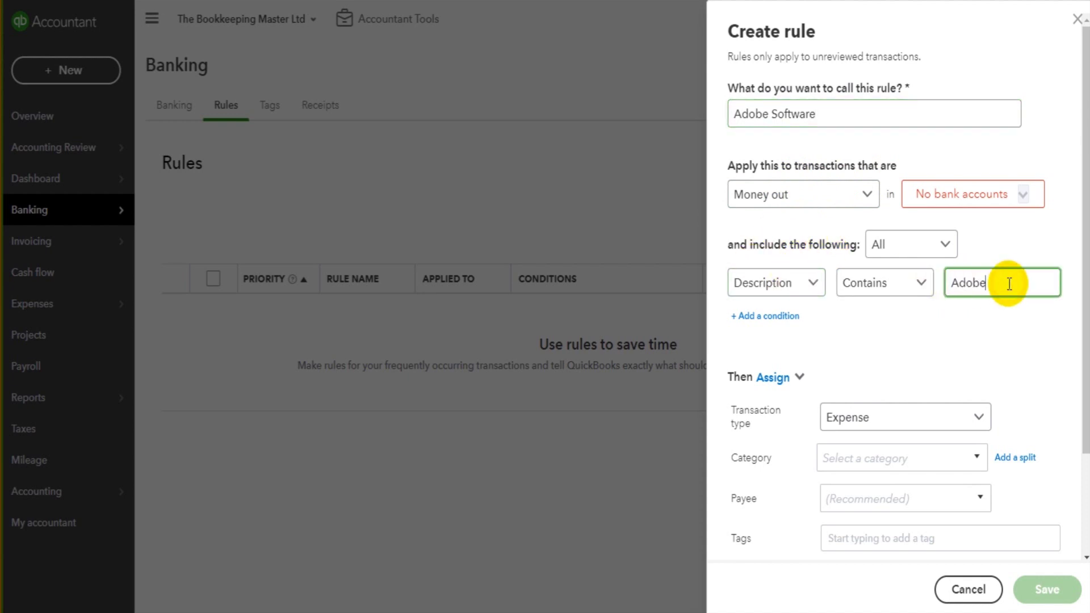
{"action": "scroll", "coordinate": [964, 273], "scroll_direction": "down", "scroll_amount": 2}
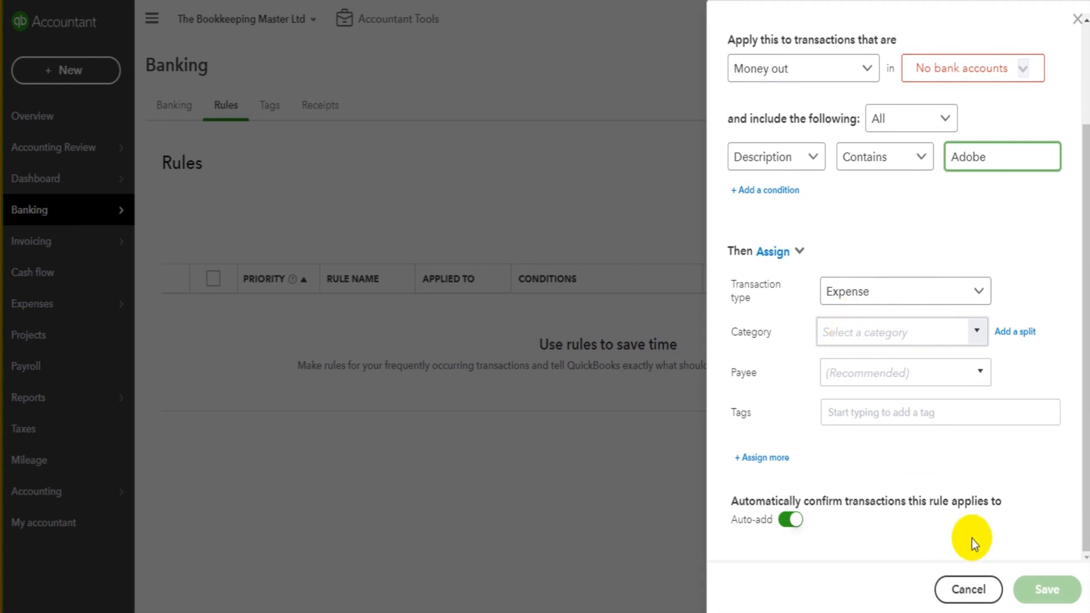
{"action": "scroll", "coordinate": [889, 317], "scroll_direction": "up", "scroll_amount": 3}
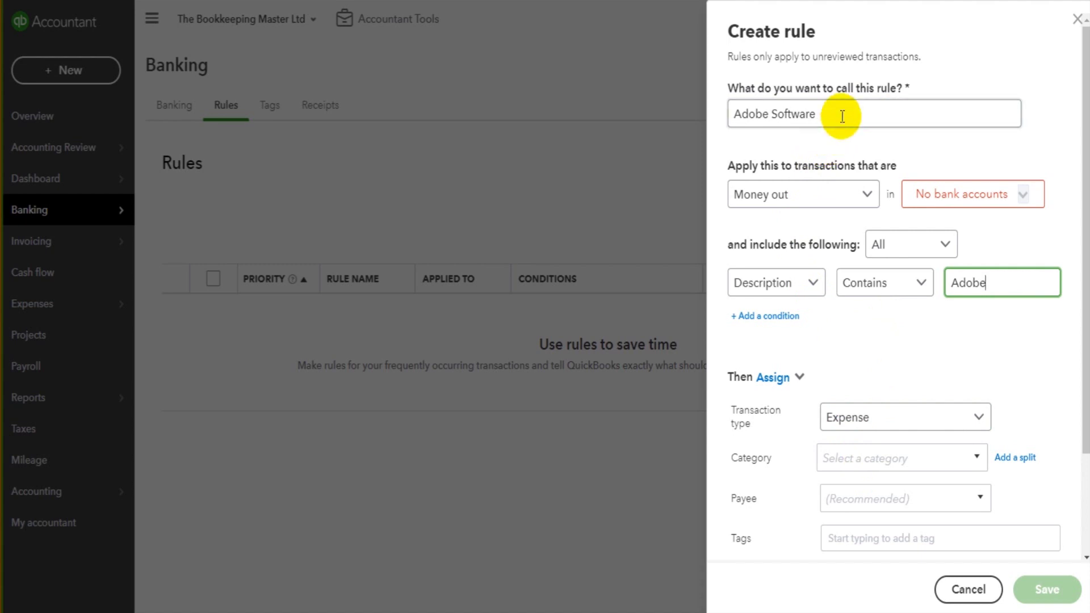
{"action": "left_click_drag", "start_coordinate": [838, 113], "coordinate": [731, 114]}
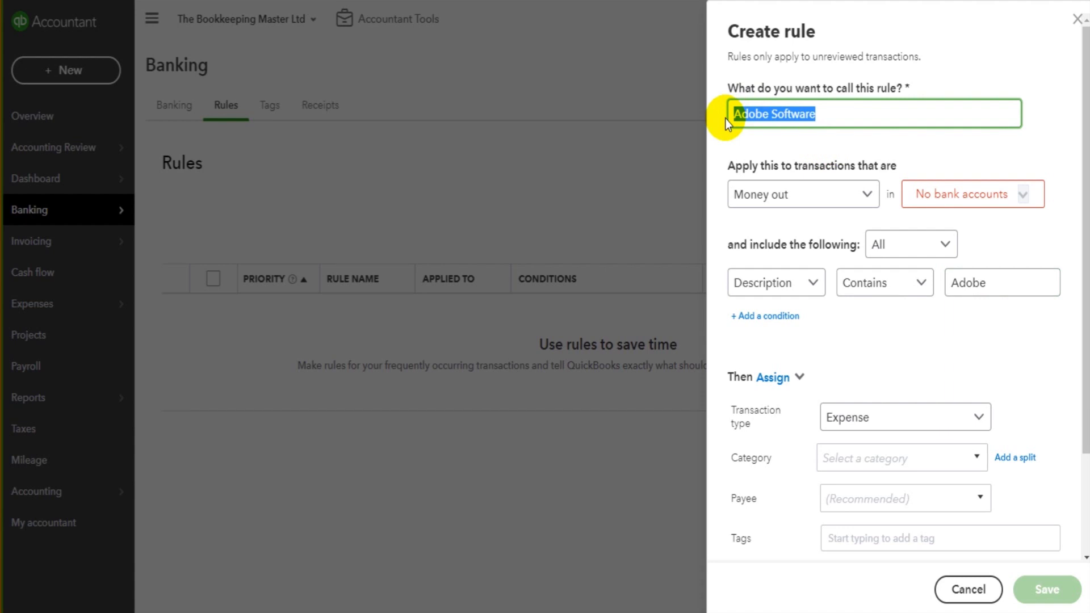
Rename the rule to BP and change the Description Contains value to BP.
{"action": "type", "text": "BP"}
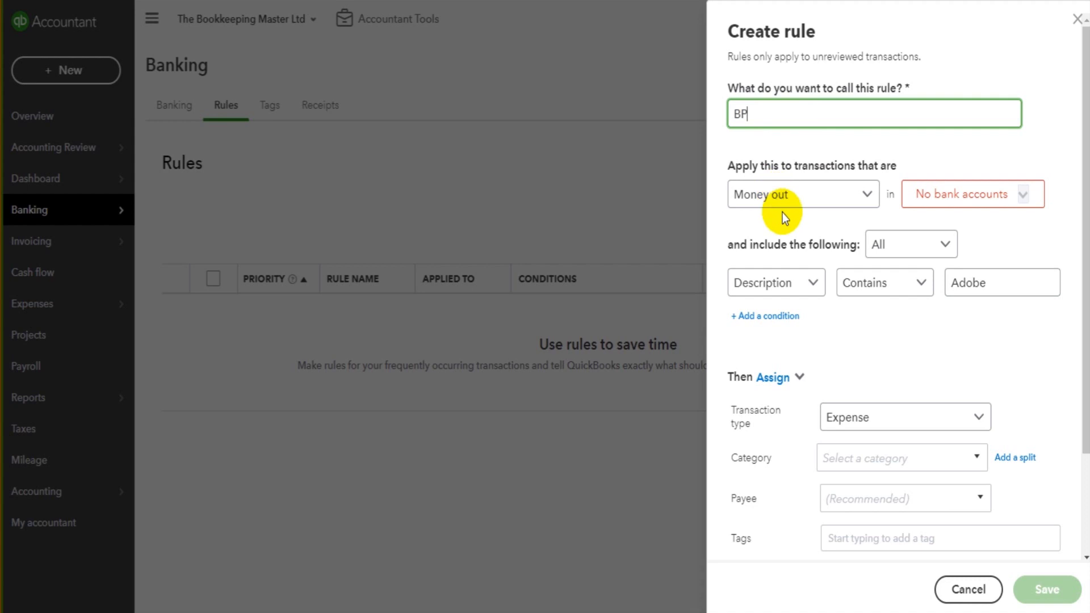
{"action": "left_click_drag", "start_coordinate": [1016, 282], "coordinate": [917, 284]}
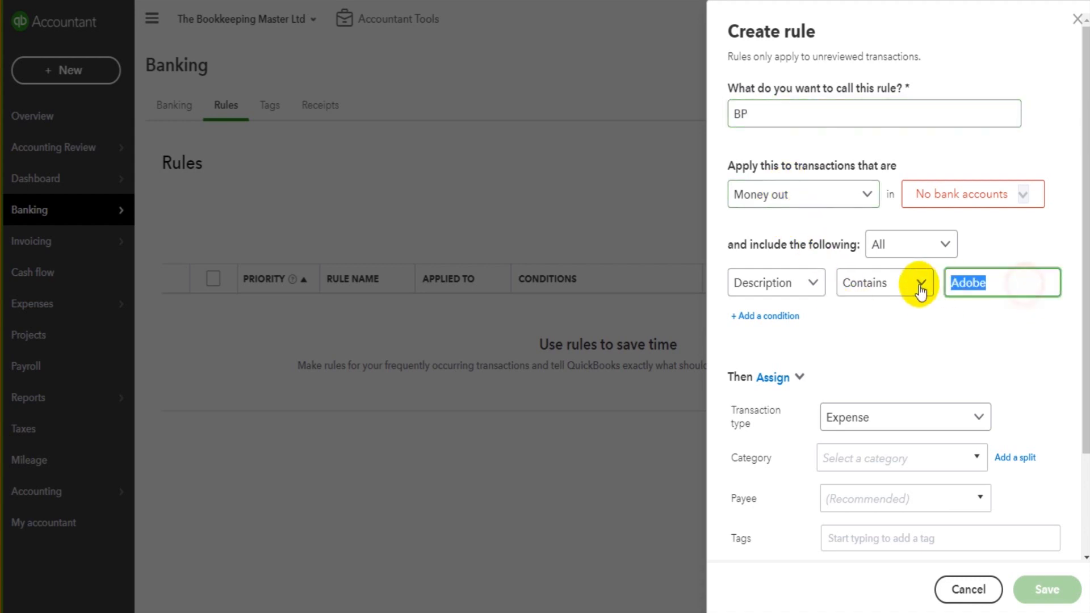
{"action": "type", "text": "BP"}
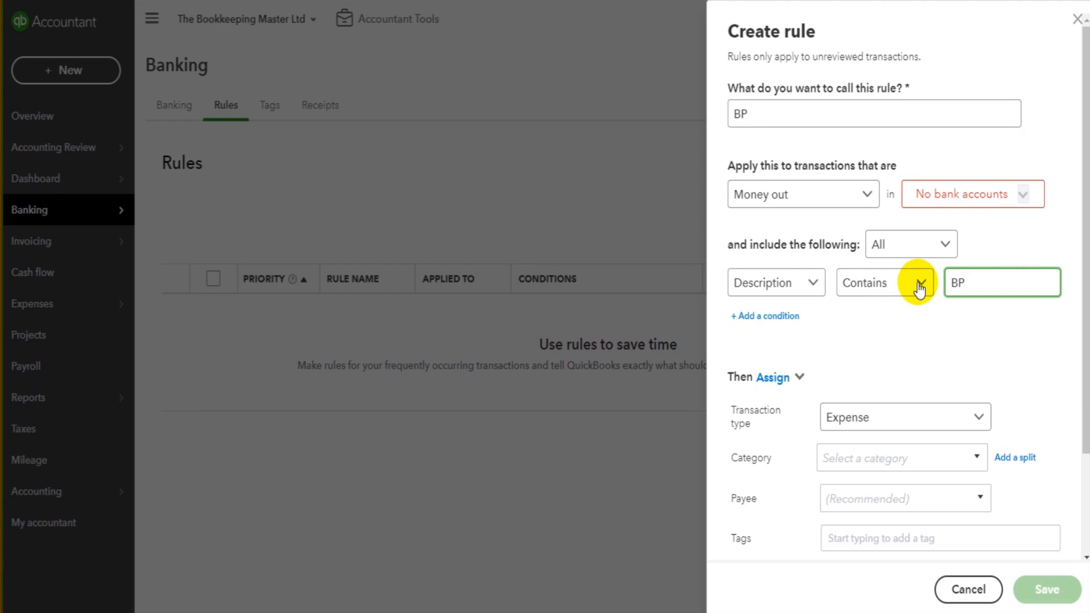
{"action": "scroll", "coordinate": [1019, 288], "scroll_direction": "down", "scroll_amount": 1}
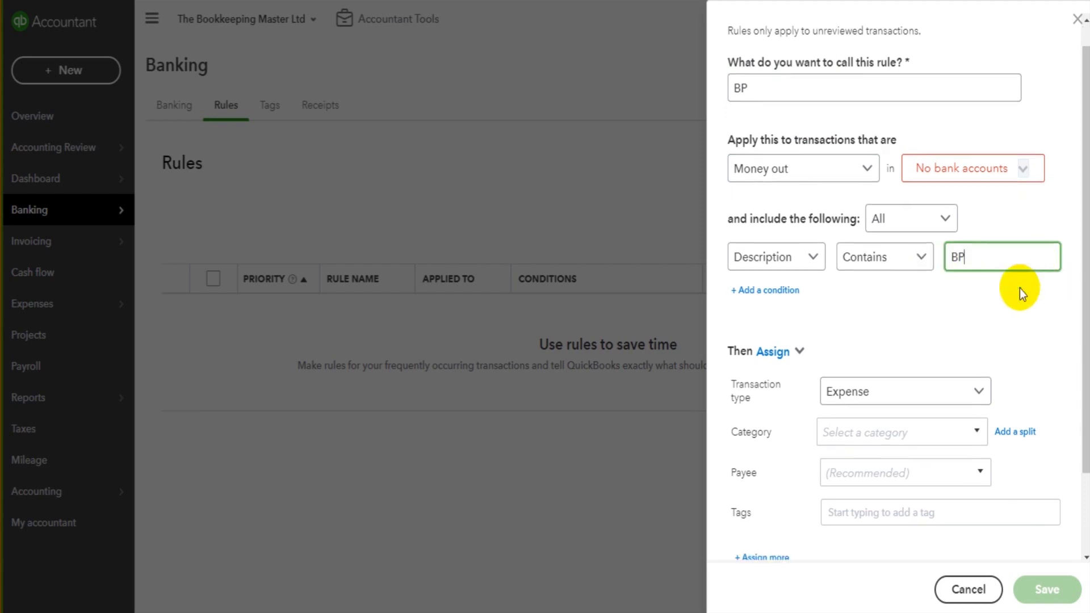
{"action": "scroll", "coordinate": [1019, 288], "scroll_direction": "down", "scroll_amount": 3}
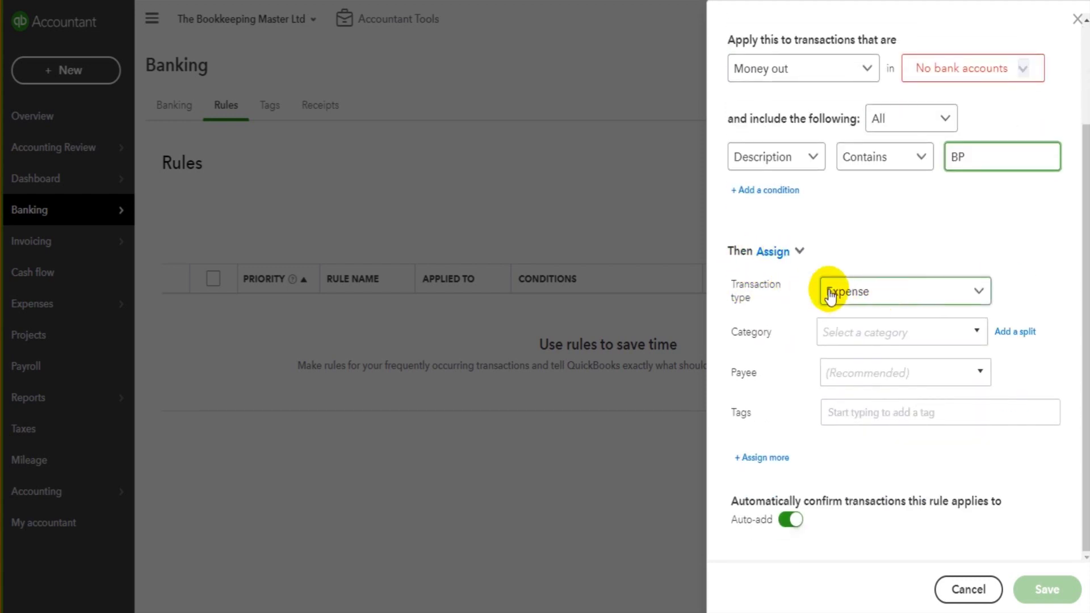
Set the rule's category to Travelling expenses.
{"action": "left_click", "coordinate": [885, 330]}
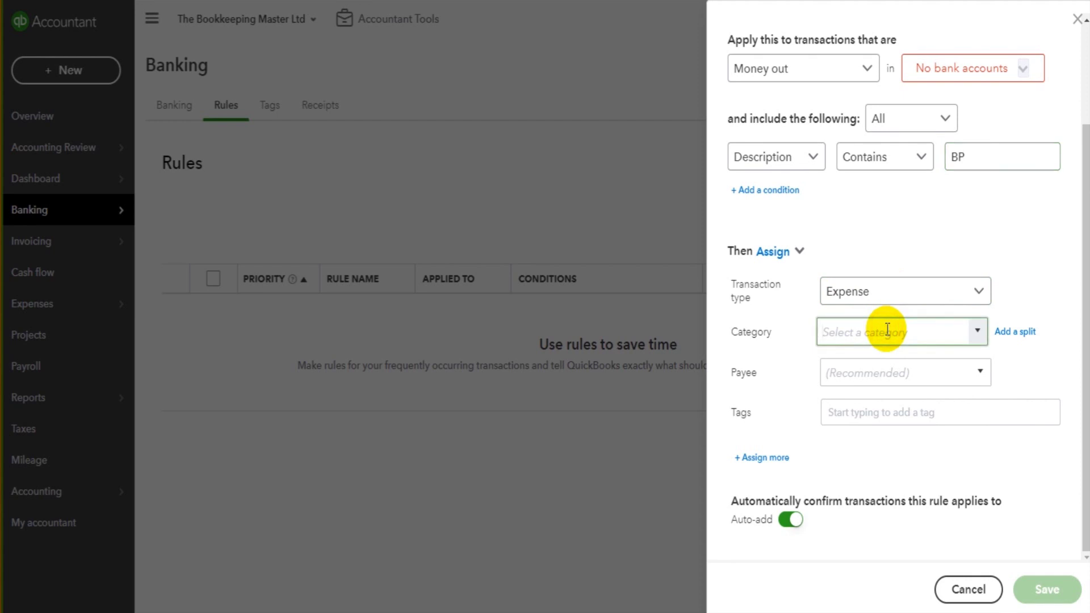
{"action": "type", "text": "Tav"}
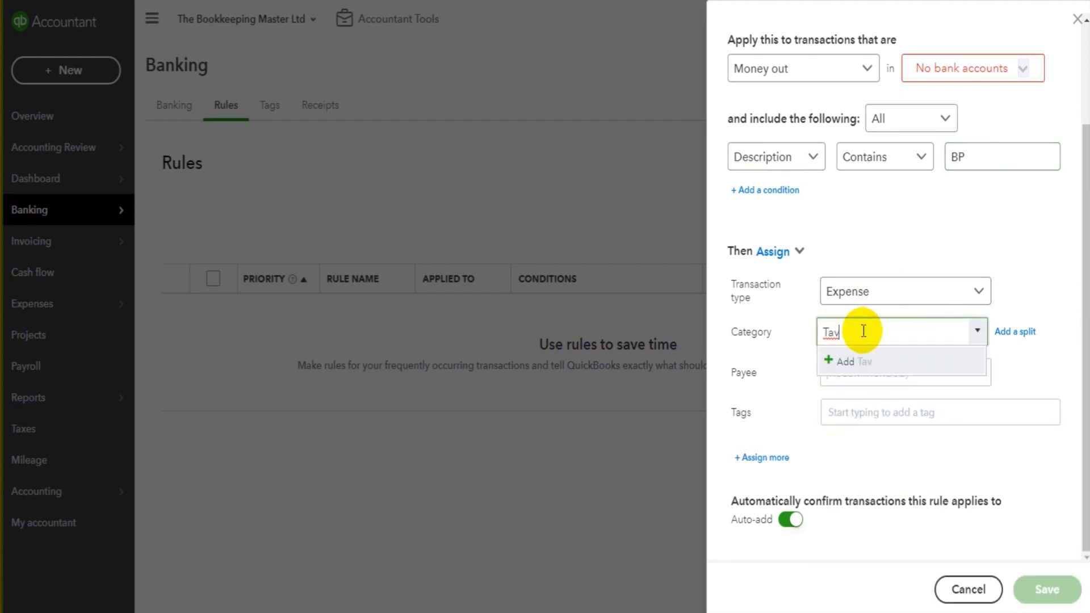
{"action": "type", "text": "ravelling expenses"}
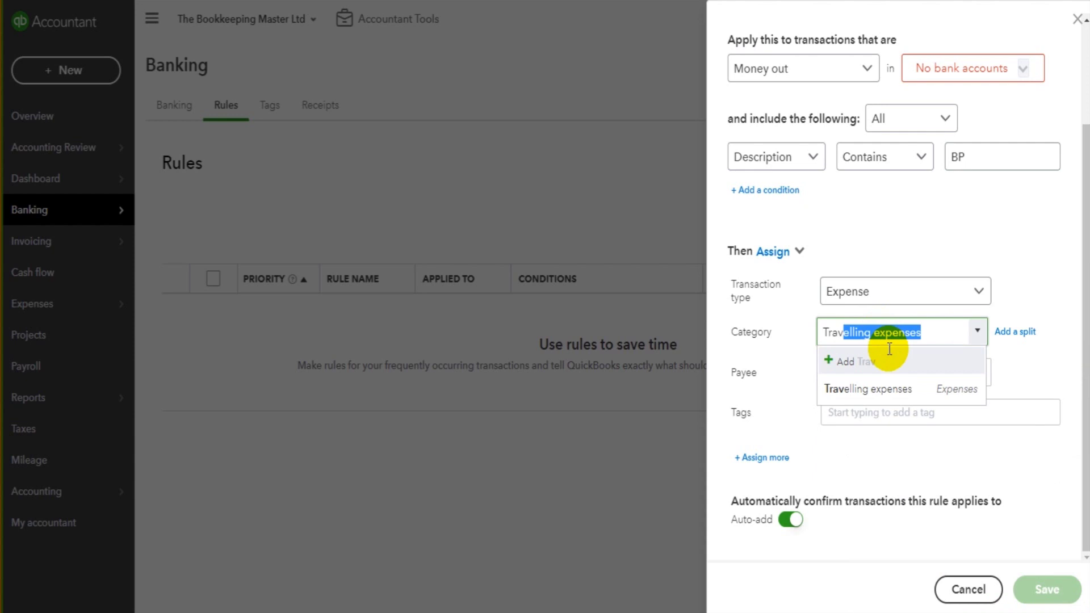
{"action": "left_click", "coordinate": [896, 385]}
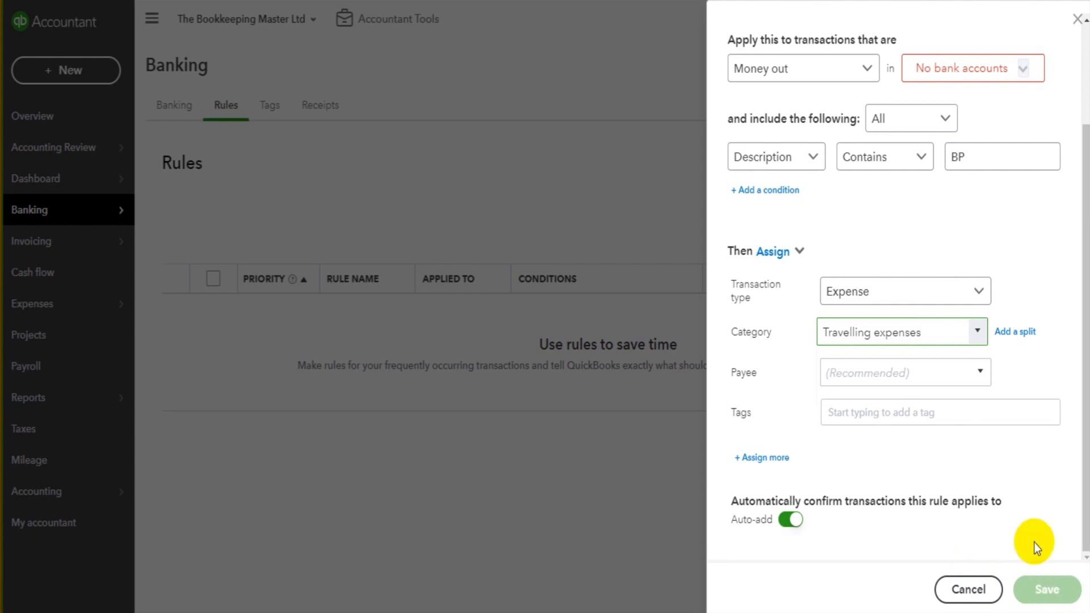
{"action": "scroll", "coordinate": [1024, 485], "scroll_direction": "up", "scroll_amount": 3}
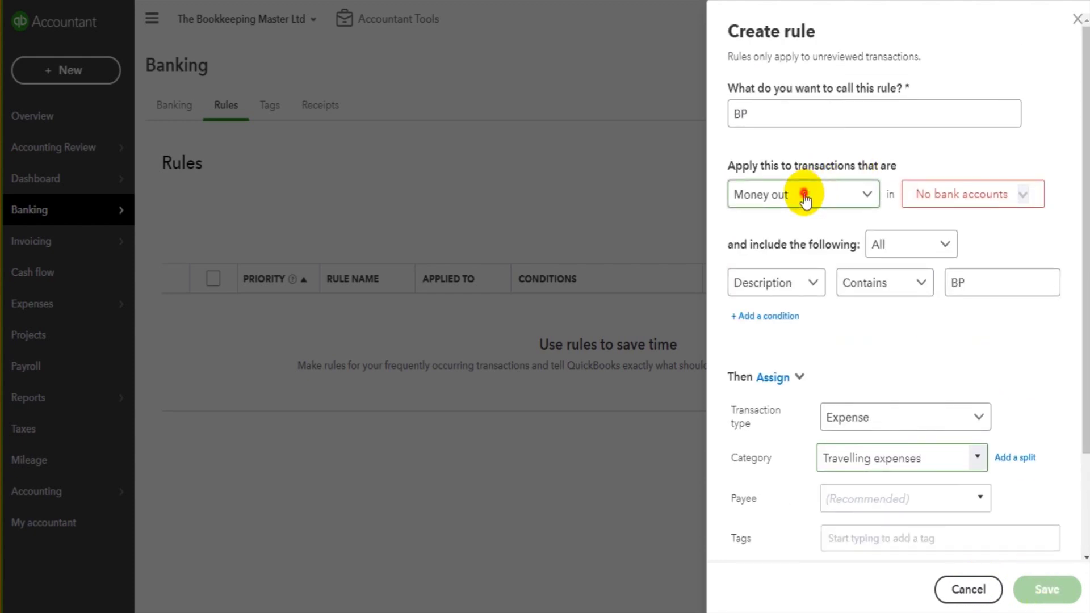
Switch the rule to Money in with Deposit / Credit card credit as transaction type.
{"action": "left_click", "coordinate": [801, 195]}
{"action": "left_click", "coordinate": [783, 258]}
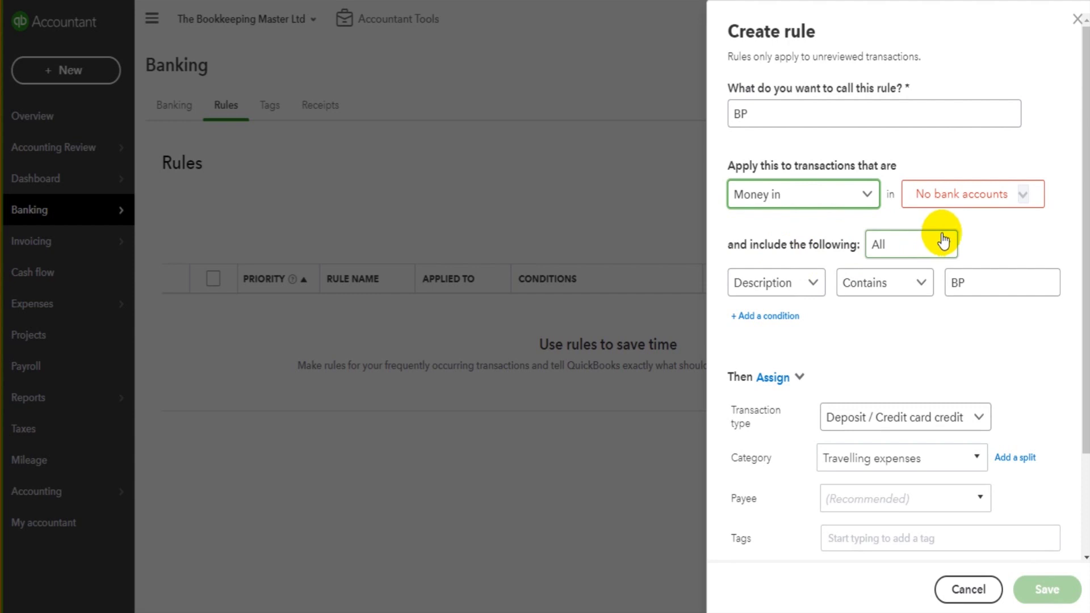
{"action": "scroll", "coordinate": [942, 241], "scroll_direction": "down", "scroll_amount": 2}
{"action": "left_click", "coordinate": [968, 306]}
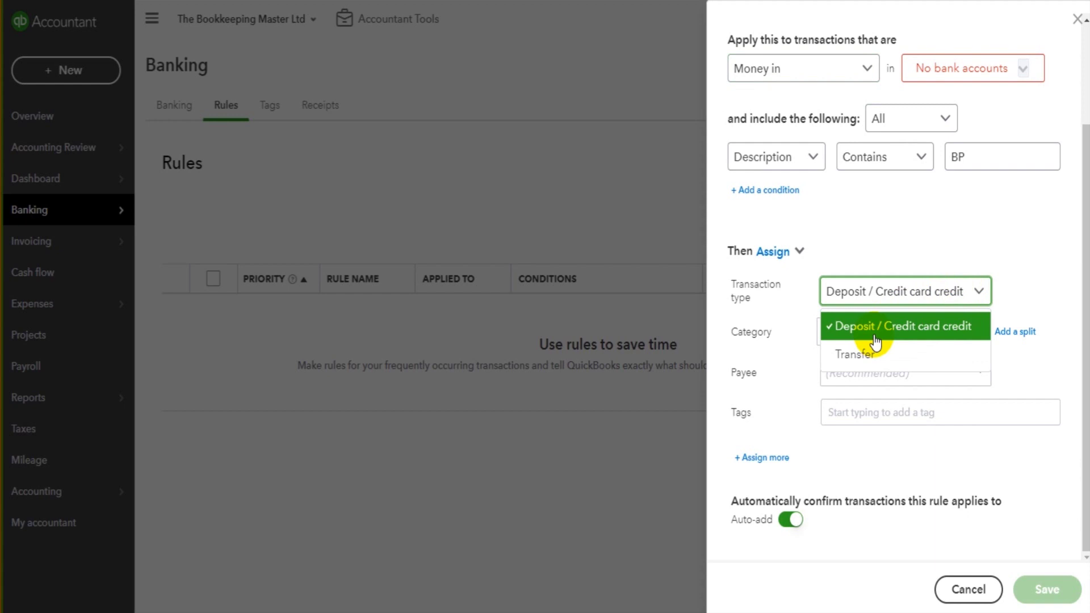
{"action": "left_click", "coordinate": [1016, 223]}
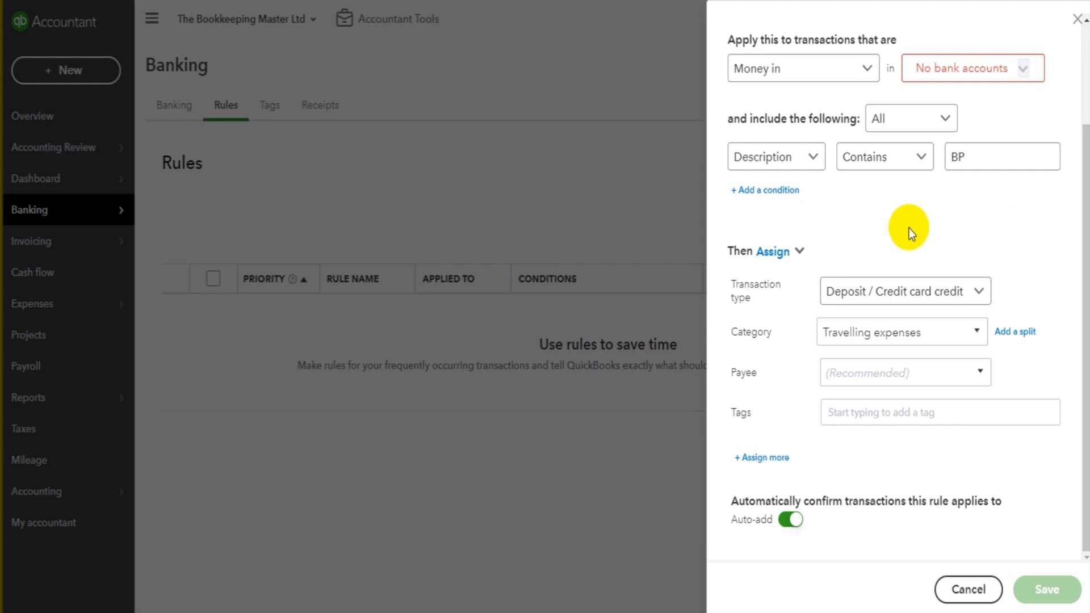
{"action": "left_click", "coordinate": [939, 289]}
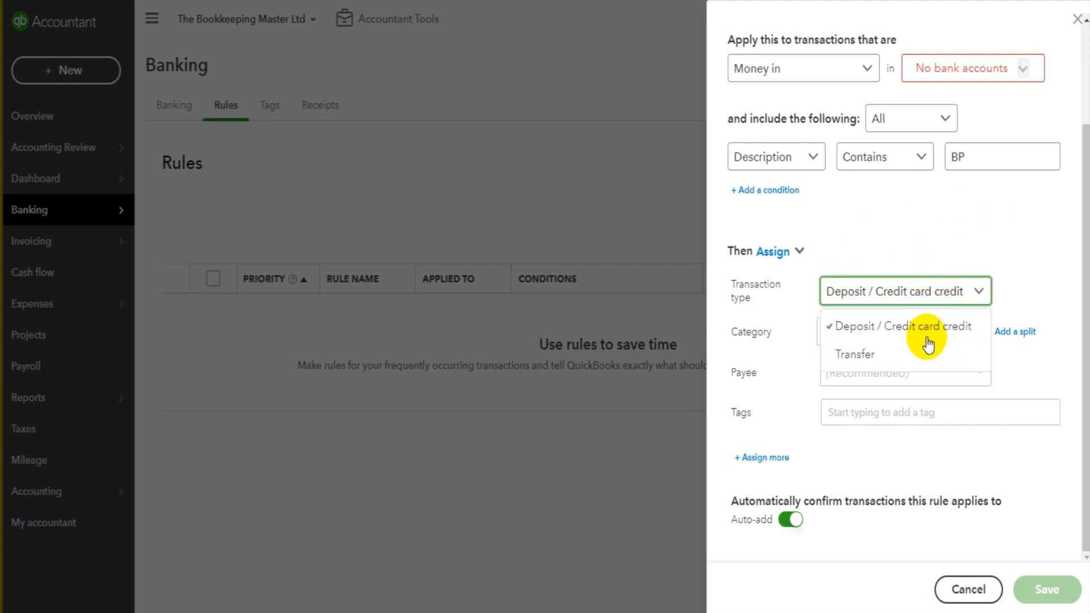
{"action": "left_click", "coordinate": [1012, 264]}
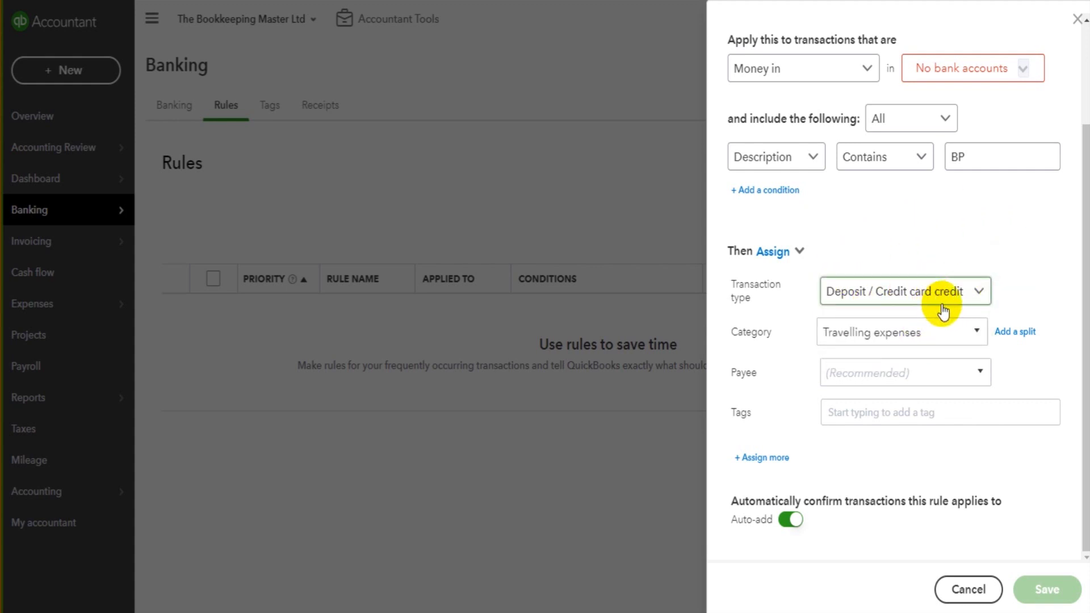
{"action": "scroll", "coordinate": [942, 306], "scroll_direction": "up", "scroll_amount": 3}
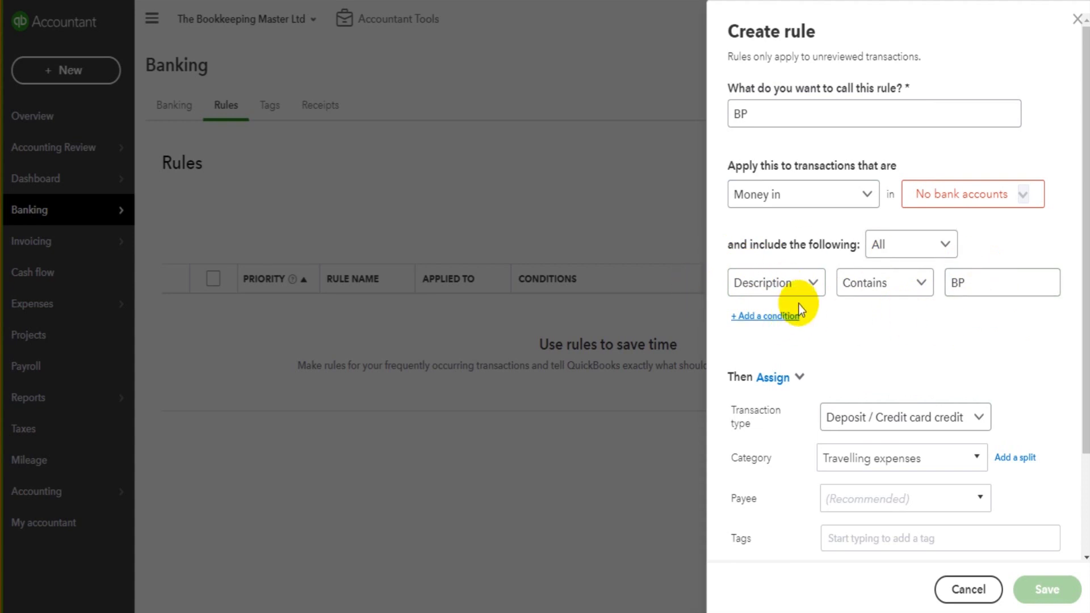
Add a second condition Amount Equals 10.00, then close the Create rule panel unsaved.
{"action": "left_click", "coordinate": [793, 284]}
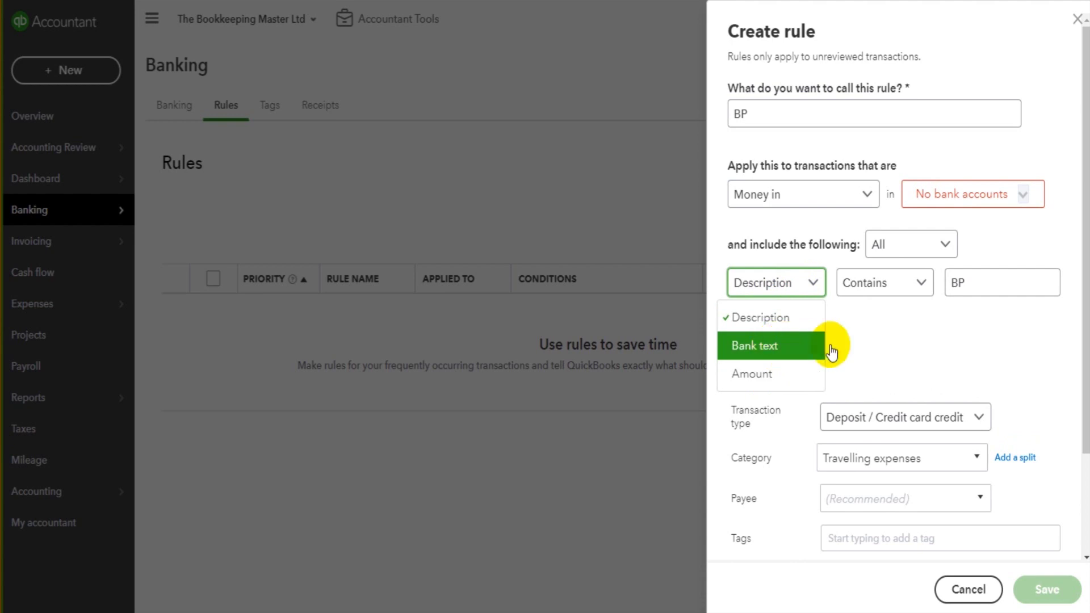
{"action": "left_click", "coordinate": [920, 343]}
{"action": "left_click", "coordinate": [786, 316]}
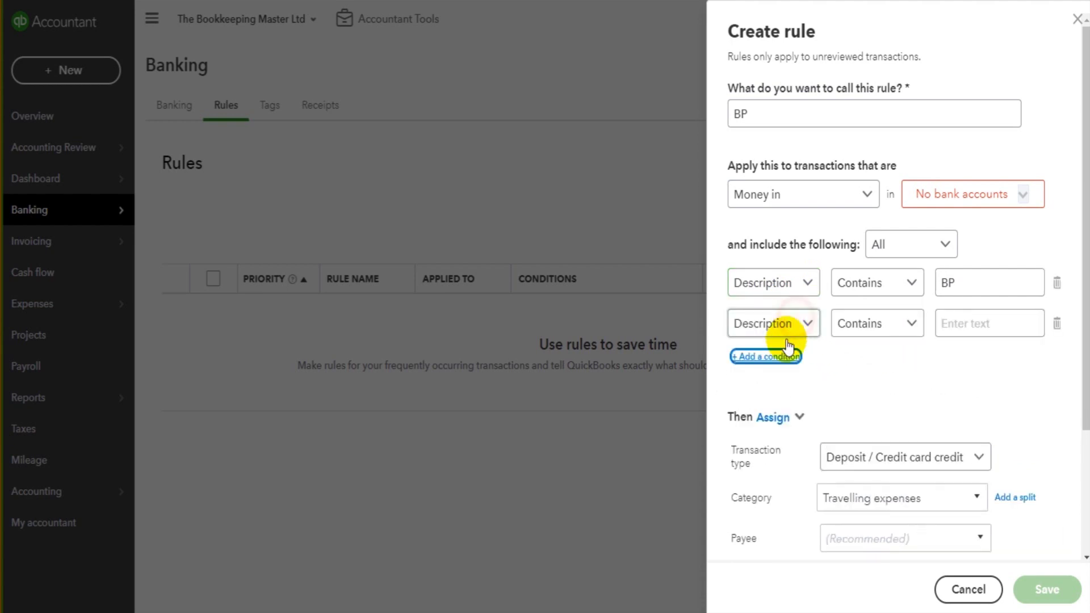
{"action": "left_click", "coordinate": [783, 360]}
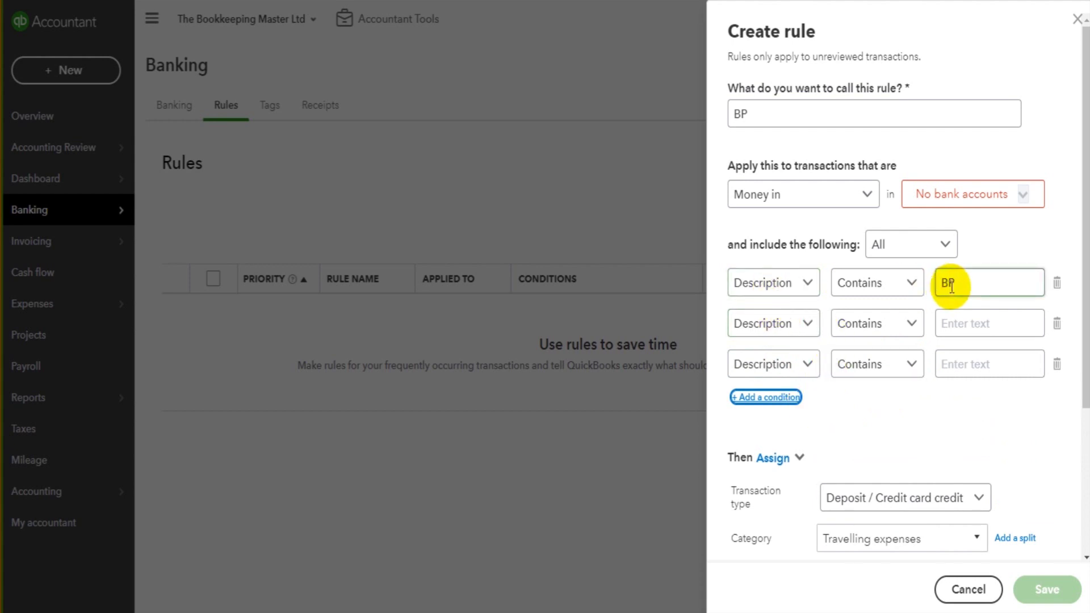
{"action": "left_click", "coordinate": [776, 325]}
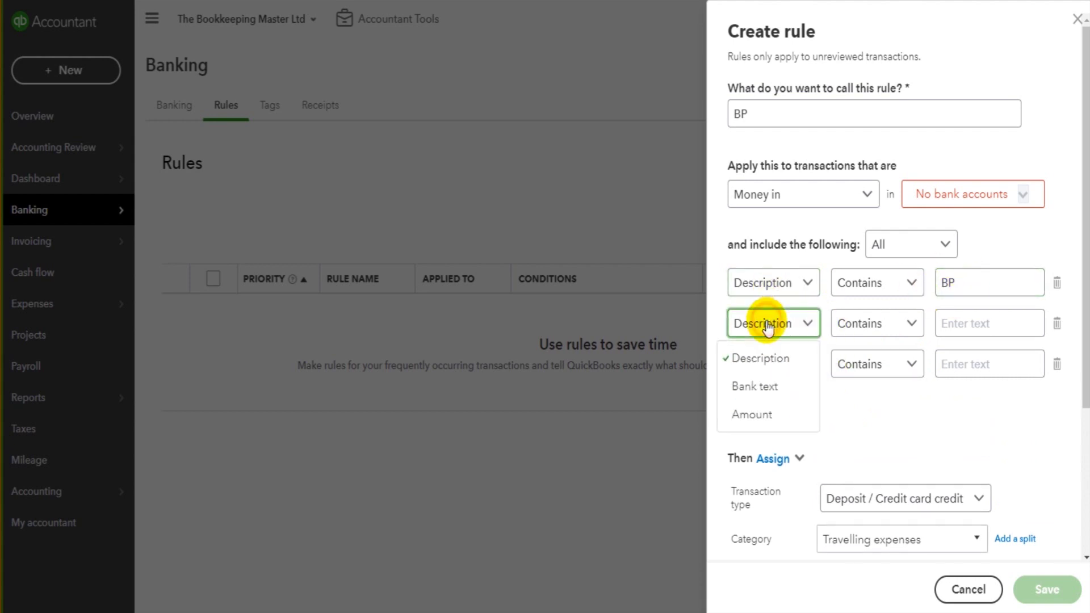
{"action": "left_click", "coordinate": [768, 407]}
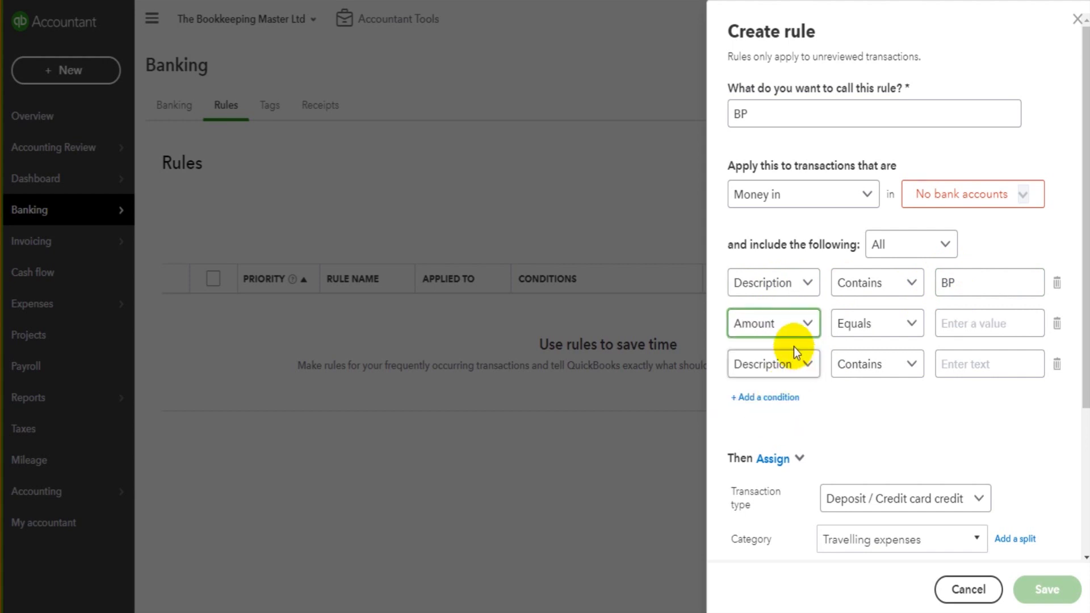
{"action": "left_click", "coordinate": [947, 323]}
{"action": "type", "text": "10.00"}
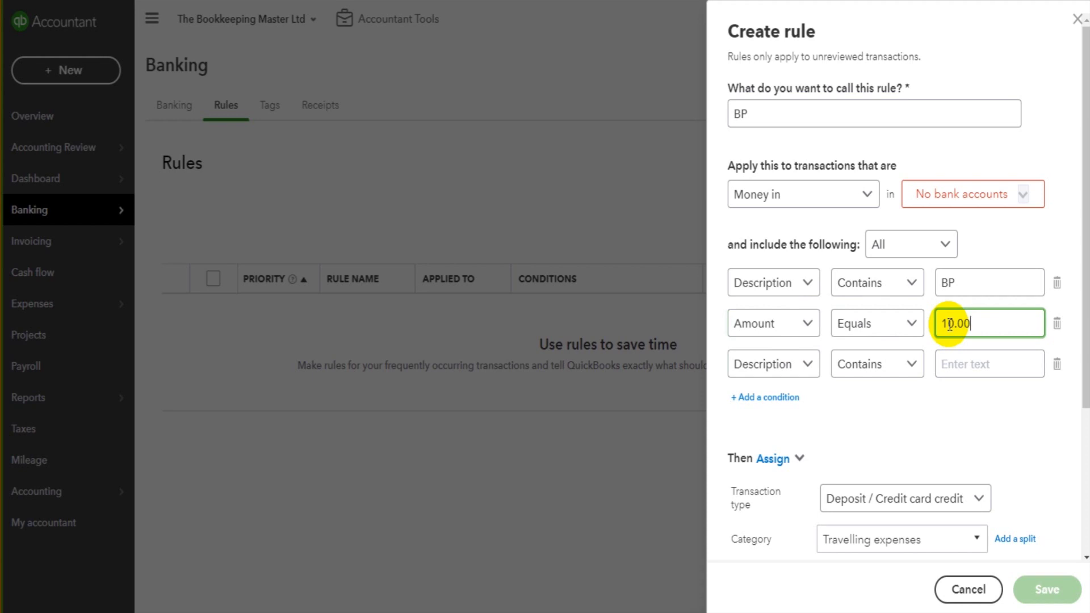
{"action": "left_click", "coordinate": [1072, 20]}
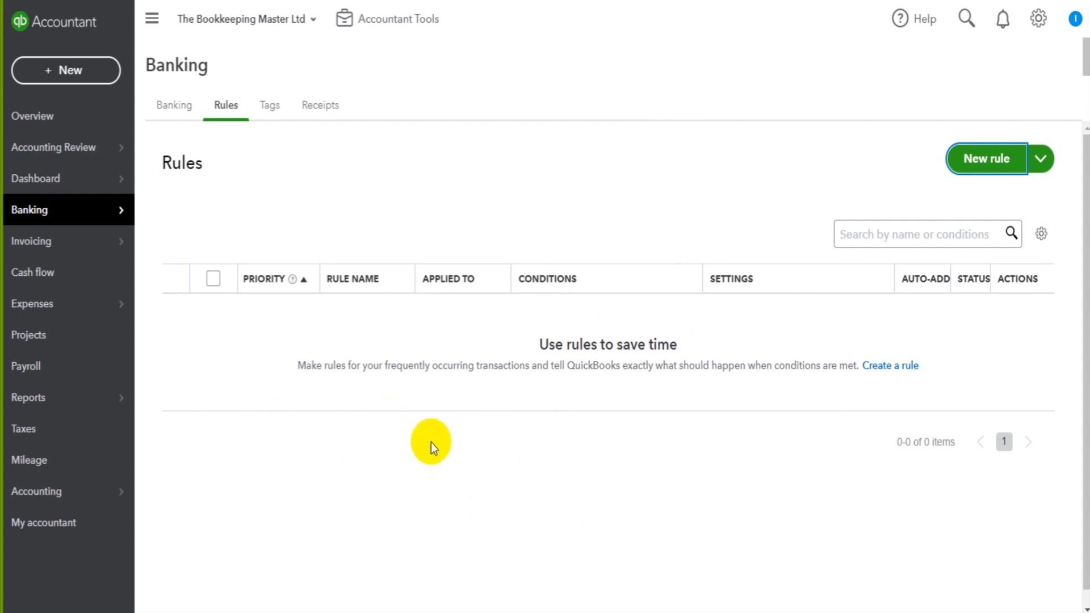
{"action": "left_click", "coordinate": [175, 107]}
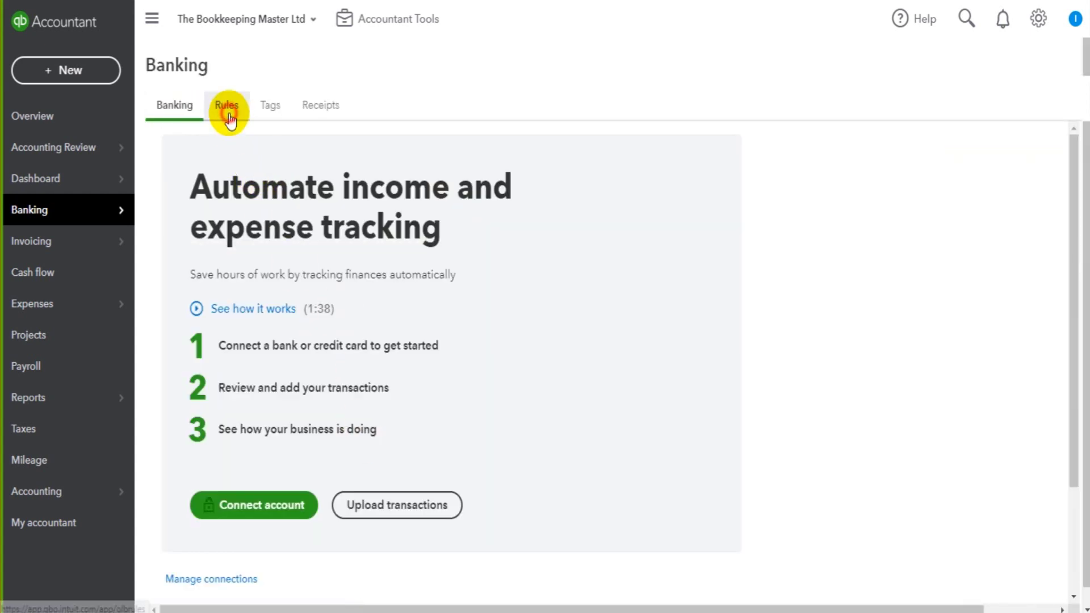
{"action": "left_click", "coordinate": [228, 110]}
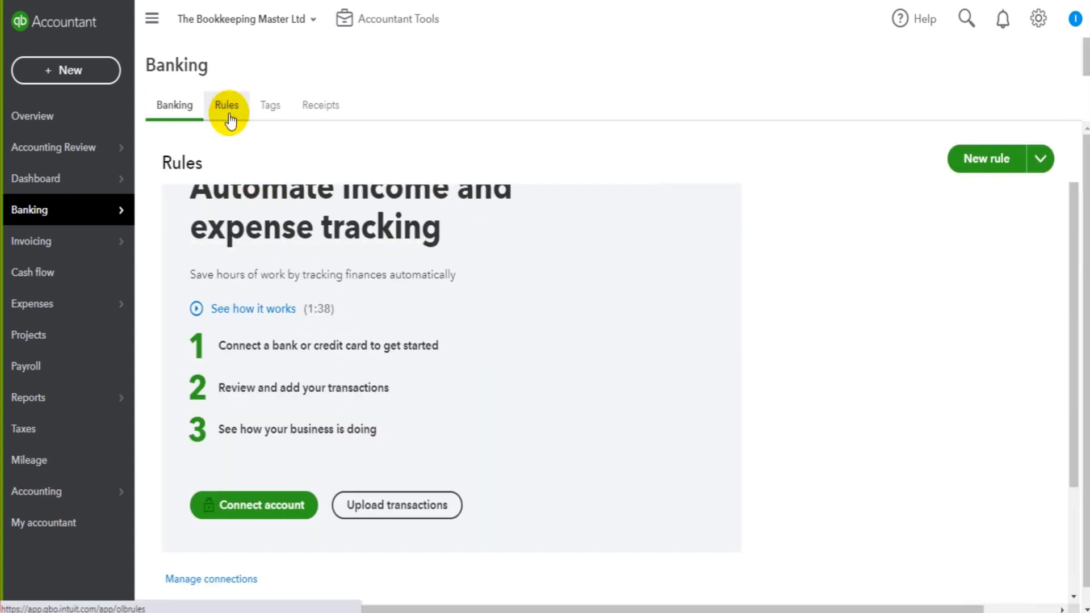